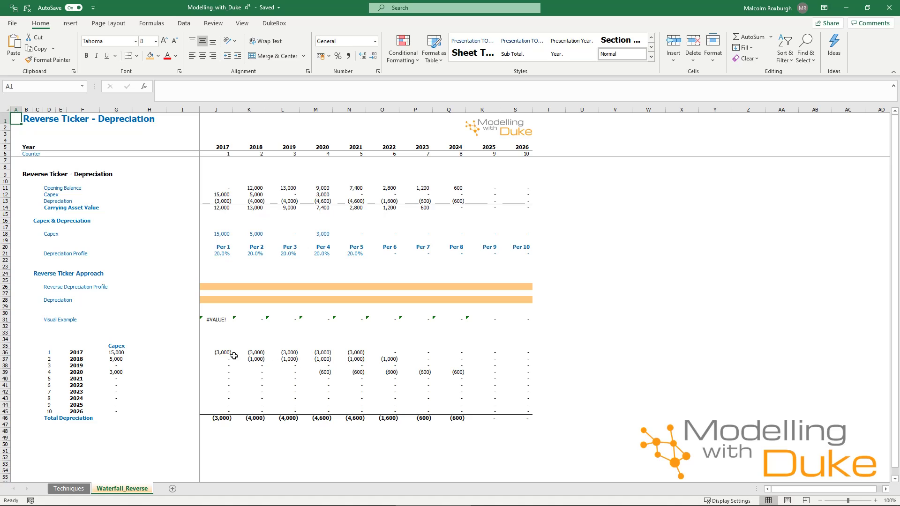
Step: Examine the depreciation waterfall block J36:S45, its year labels in column F, and the Depreciation row J28:S28
{"action": "left_click_drag", "start_coordinate": [225, 352], "coordinate": [521, 410]}
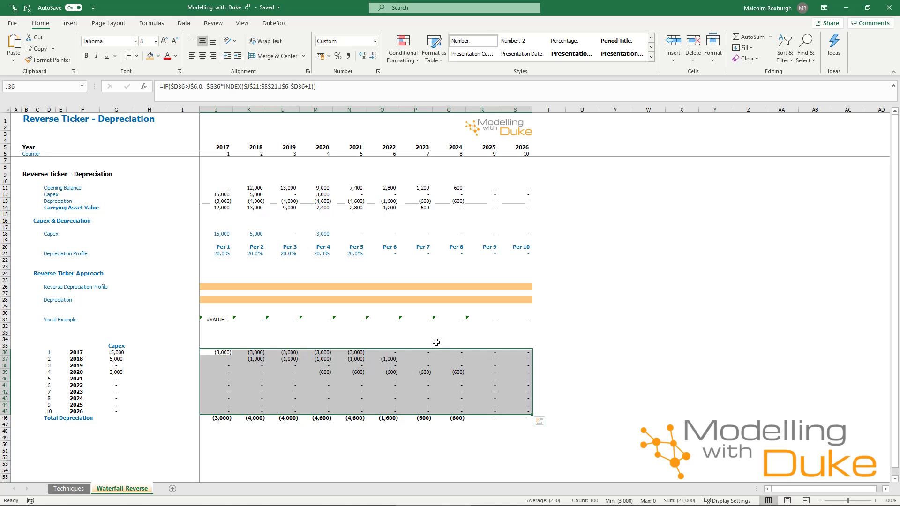
{"action": "left_click_drag", "start_coordinate": [218, 353], "coordinate": [469, 400]}
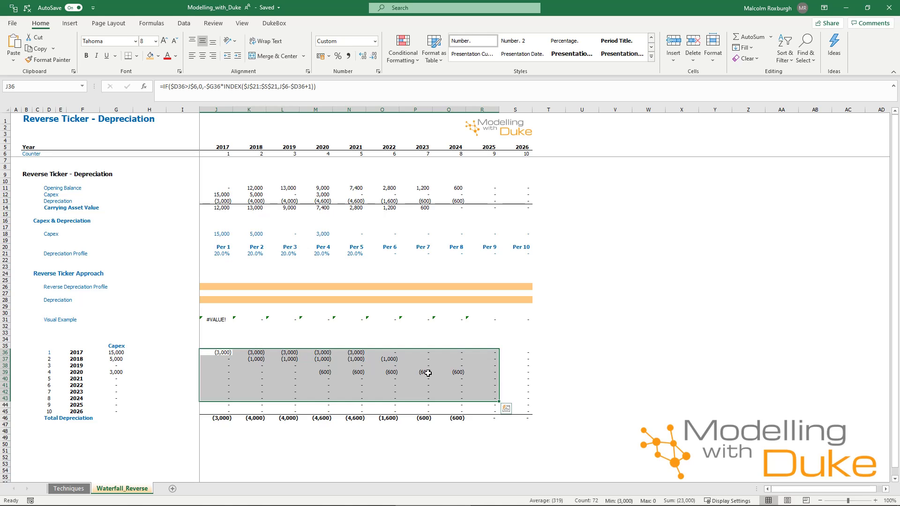
{"action": "left_click", "coordinate": [75, 352]}
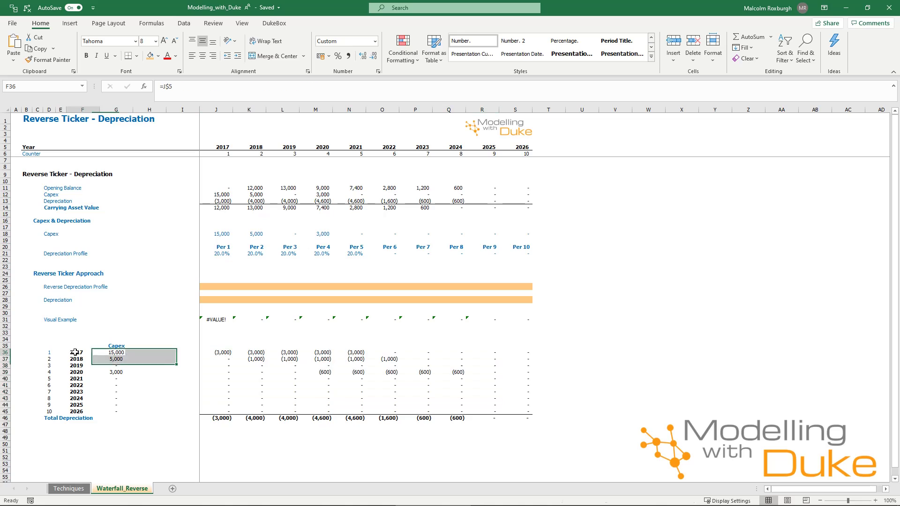
{"action": "left_click_drag", "start_coordinate": [75, 352], "coordinate": [71, 460]}
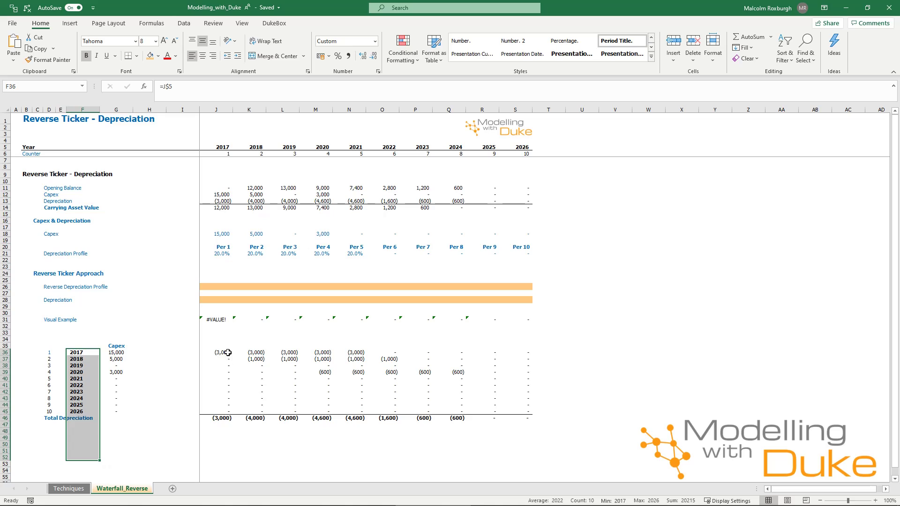
{"action": "left_click_drag", "start_coordinate": [203, 301], "coordinate": [517, 304]}
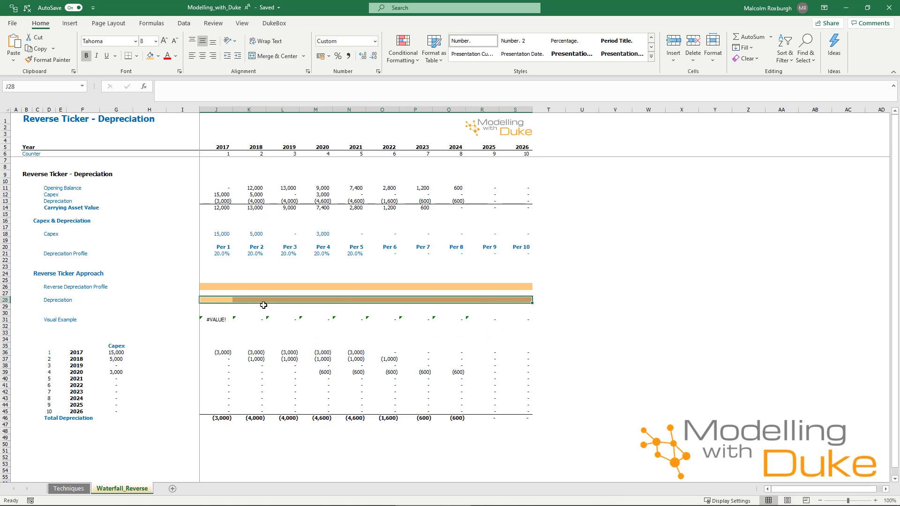
Step: Start an INDEX formula for the Reverse Depreciation Profile range J26:S26, with the absolute array $J$21:$S$21
{"action": "left_click_drag", "start_coordinate": [220, 289], "coordinate": [510, 287]}
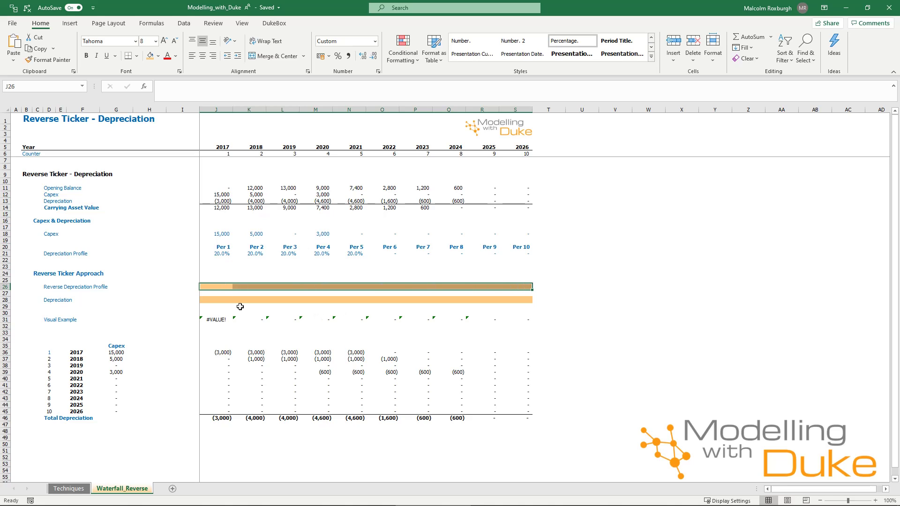
{"action": "type", "text": "="}
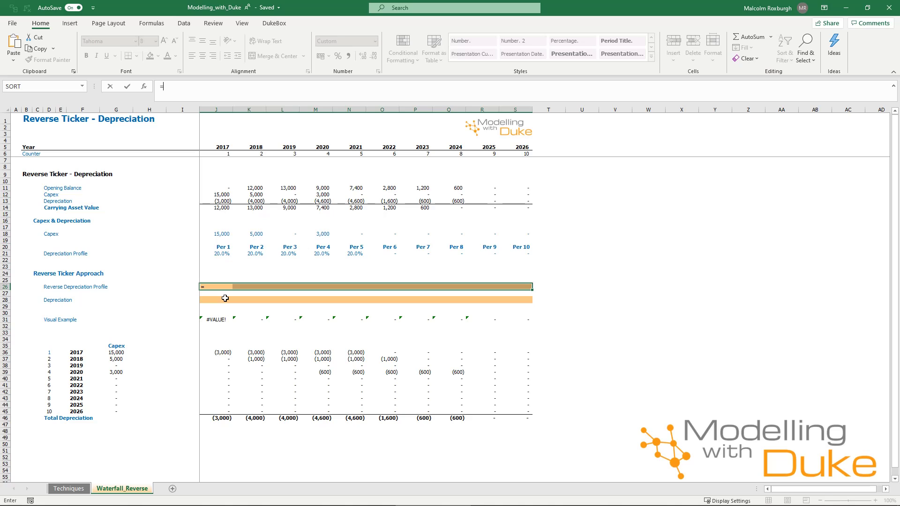
{"action": "key", "text": "Escape"}
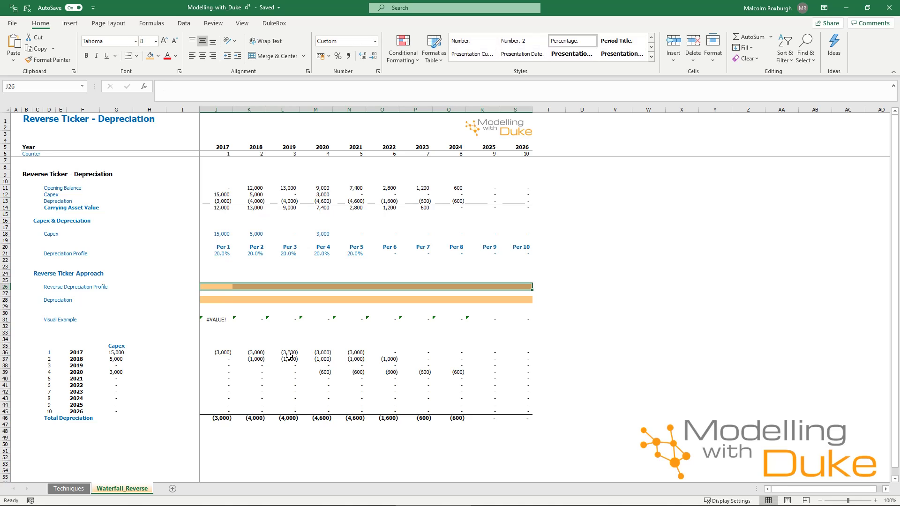
{"action": "type", "text": "="}
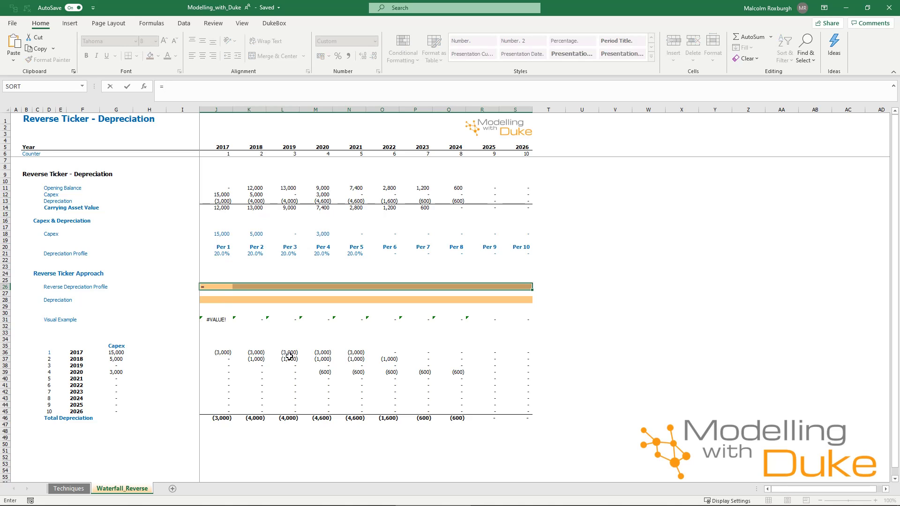
{"action": "type", "text": "INDEX("}
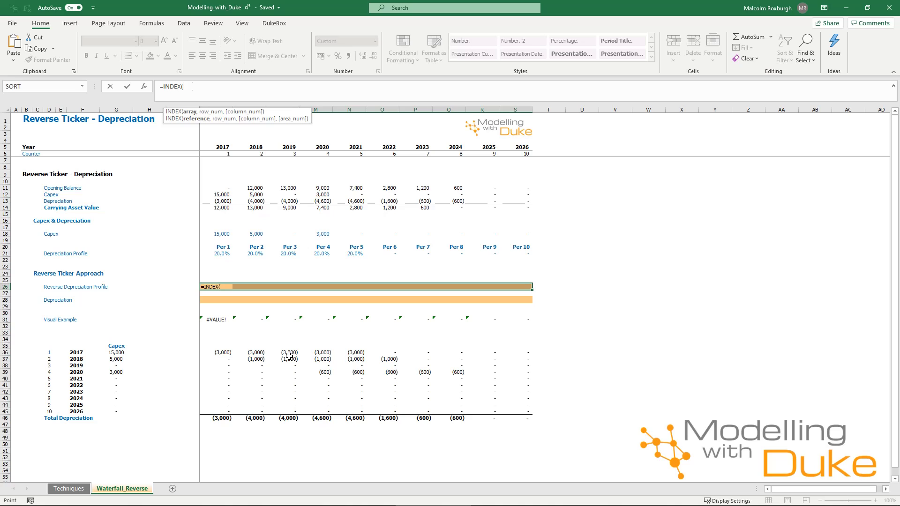
{"action": "key", "text": "Up"}
{"action": "key", "text": "Up"}
{"action": "key", "text": "Up"}
{"action": "key", "text": "Up"}
{"action": "key", "text": "Up"}
{"action": "key", "text": "ctrl+shift+Right"}
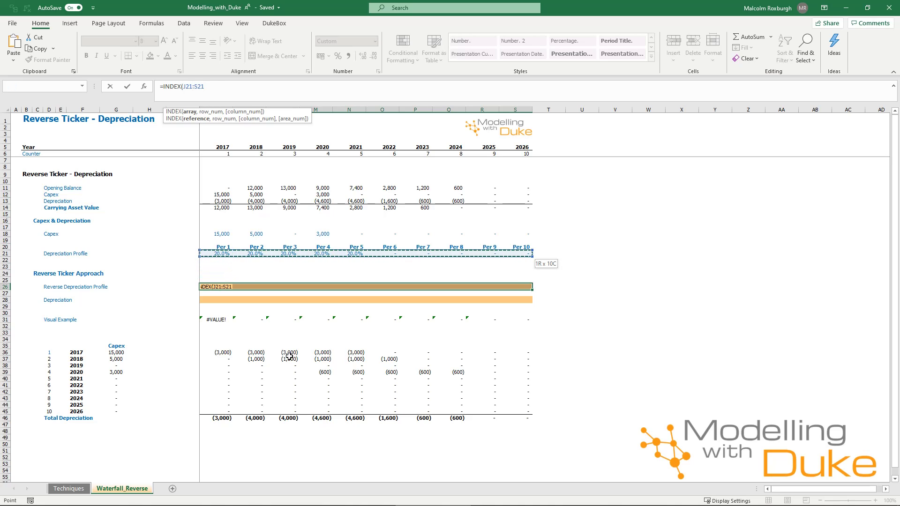
{"action": "key", "text": "F4"}
{"action": "type", "text": ","}
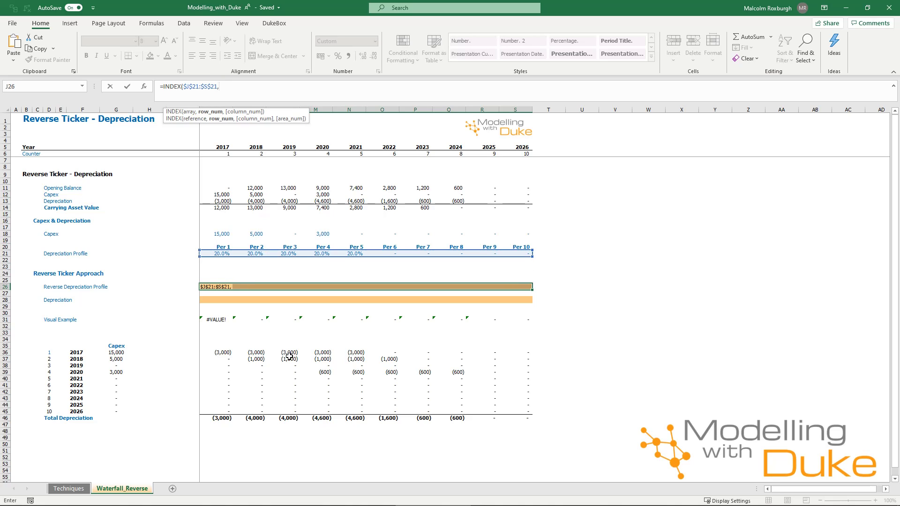
Step: Complete the INDEX formula with the row argument MAX($J$6:$S$6)-J$6+1 and enter it across J26:S26
{"action": "type", "text": "MAX("}
{"action": "left_click", "coordinate": [214, 158]}
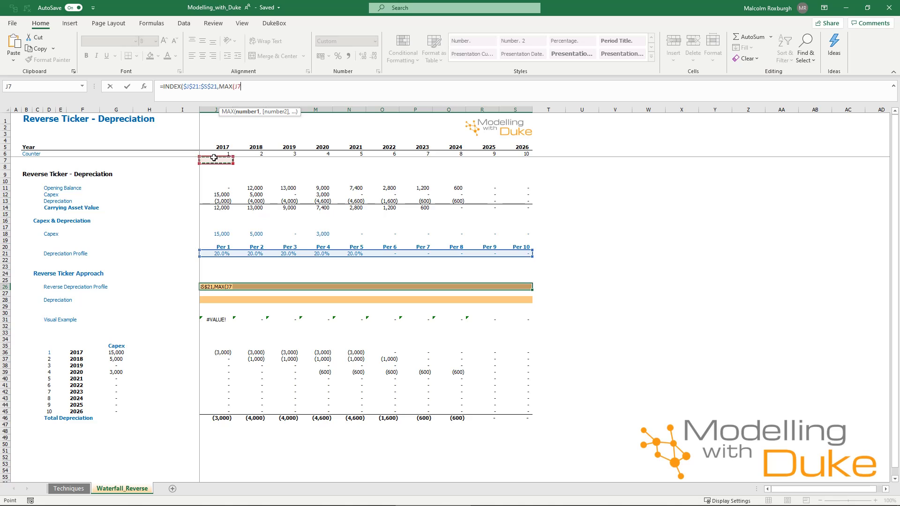
{"action": "key", "text": "Up"}
{"action": "key", "text": "ctrl+shift+Right"}
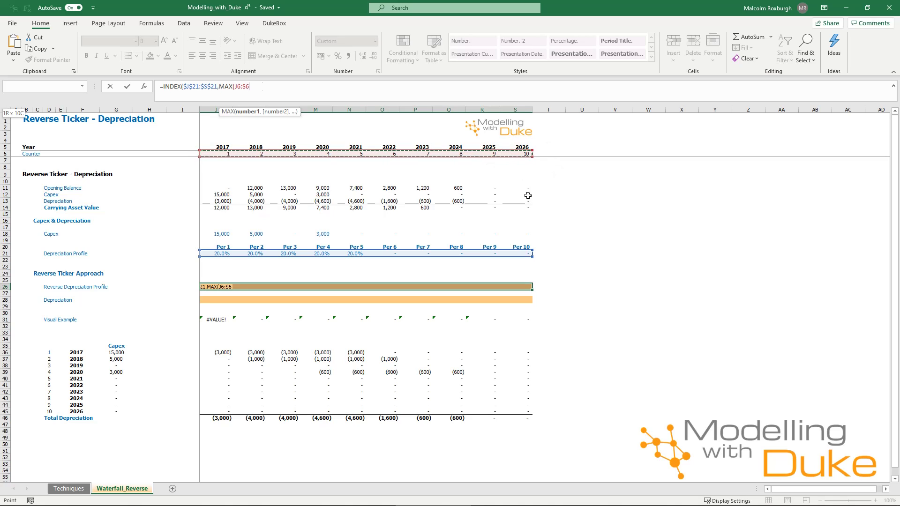
{"action": "key", "text": "F4"}
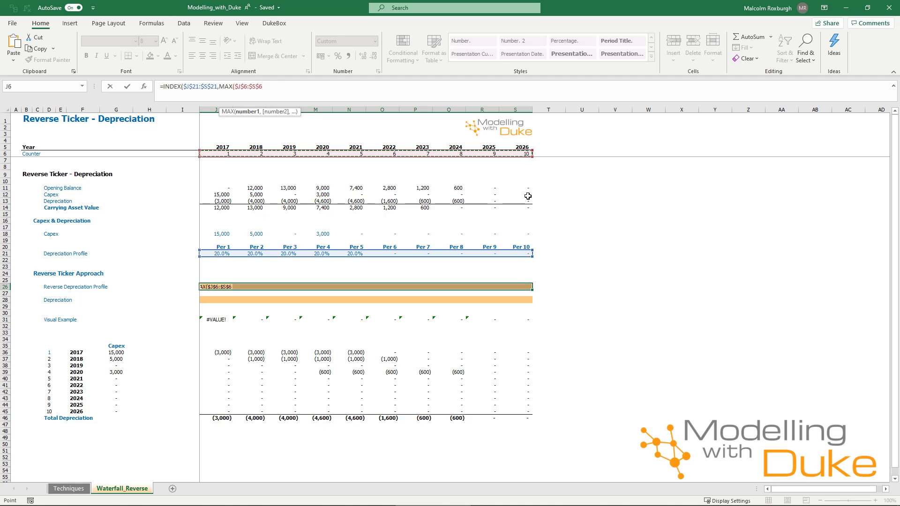
{"action": "type", "text": ")-"}
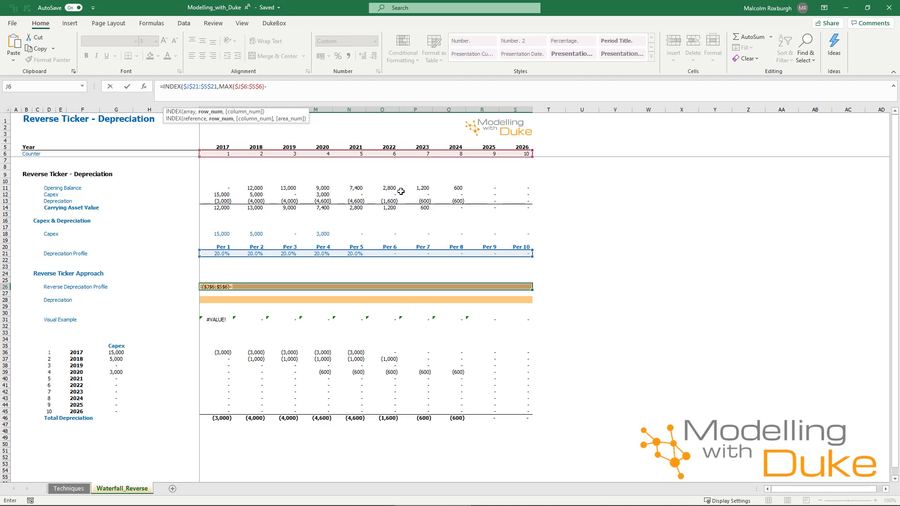
{"action": "left_click", "coordinate": [219, 154]}
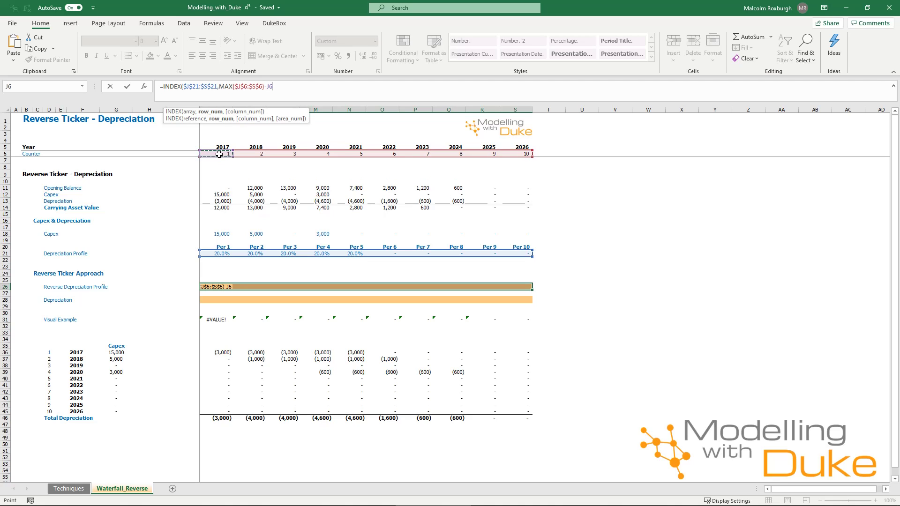
{"action": "key", "text": "F4"}
{"action": "key", "text": "F4"}
{"action": "type", "text": "+1)"}
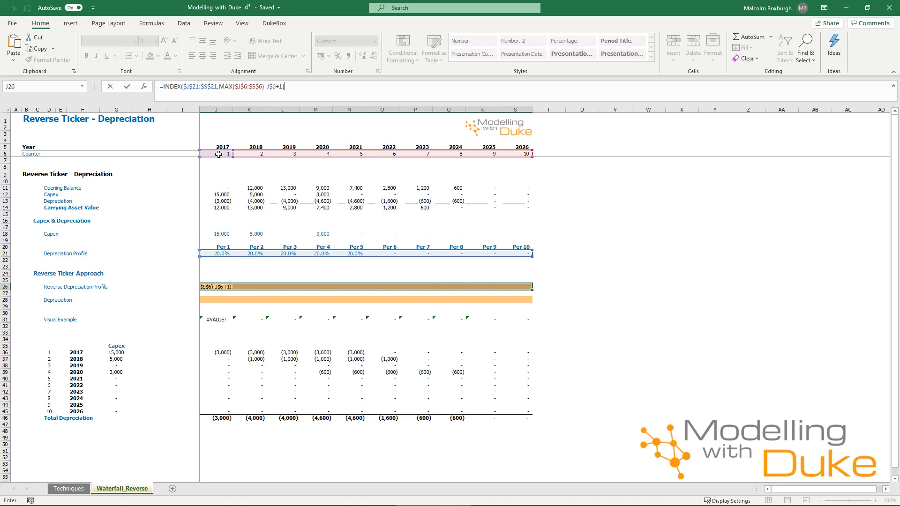
{"action": "key", "text": "ctrl+Return"}
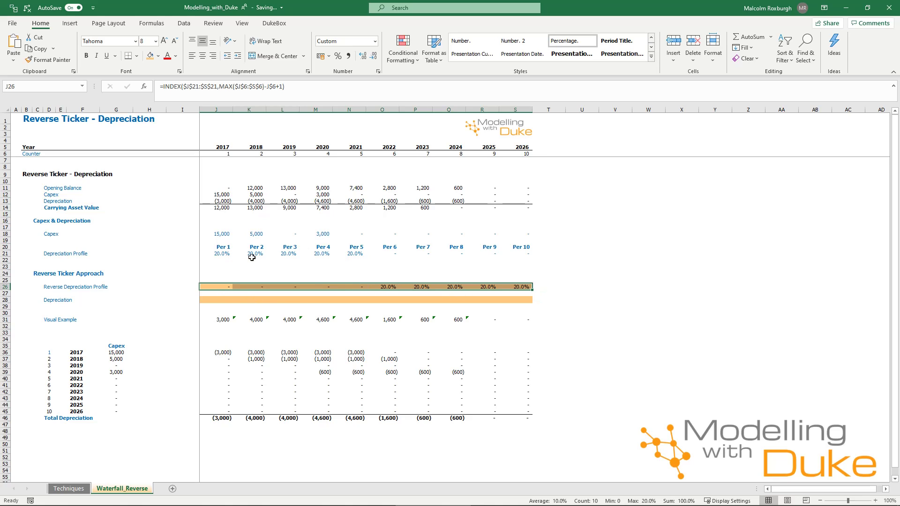
Step: Set the Depreciation Profile to 10% for Per 1, 10% for Per 6 and 5% for Per 7
{"action": "left_click", "coordinate": [230, 255]}
{"action": "type", "text": "10%"}
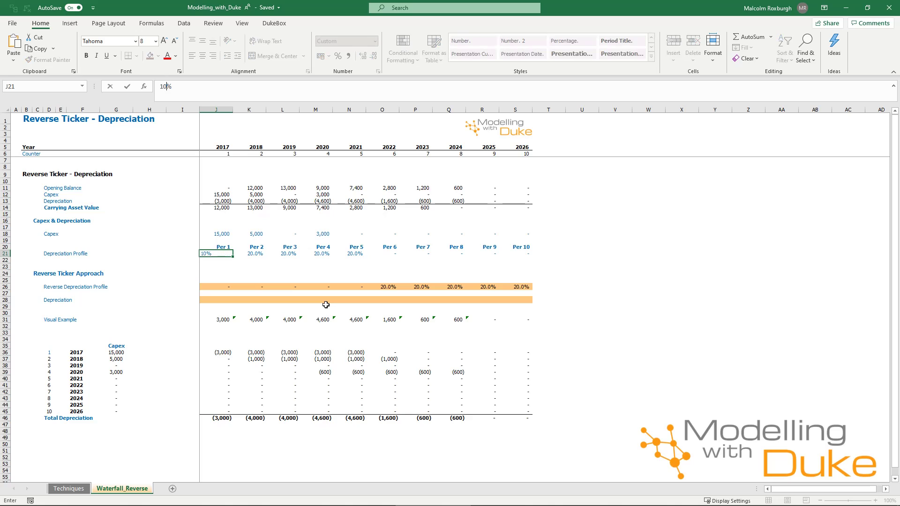
{"action": "key", "text": "Return"}
{"action": "left_click", "coordinate": [386, 252]}
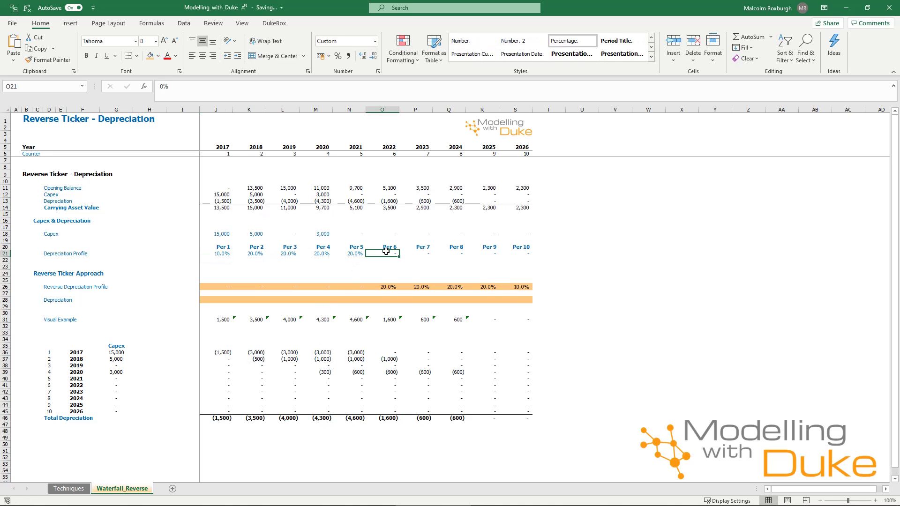
{"action": "type", "text": "10%"}
{"action": "key", "text": "Tab"}
{"action": "type", "text": "5%"}
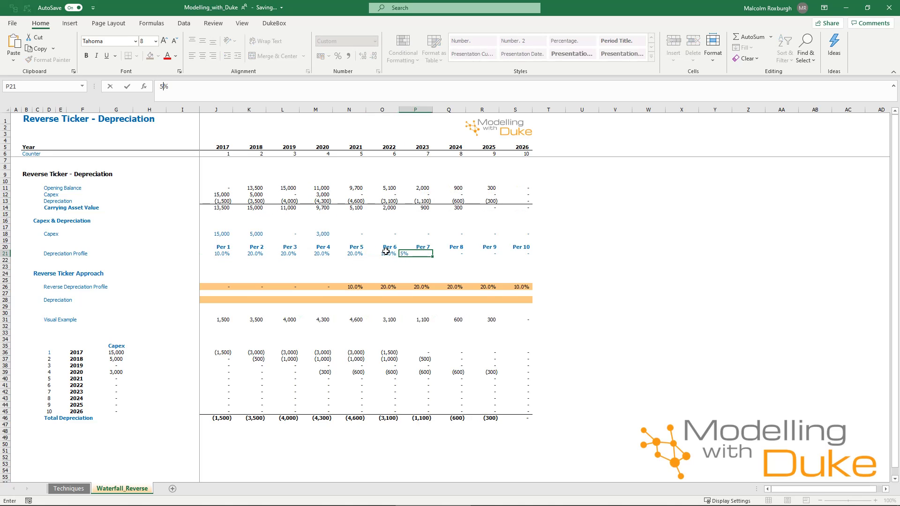
{"action": "key", "text": "Tab"}
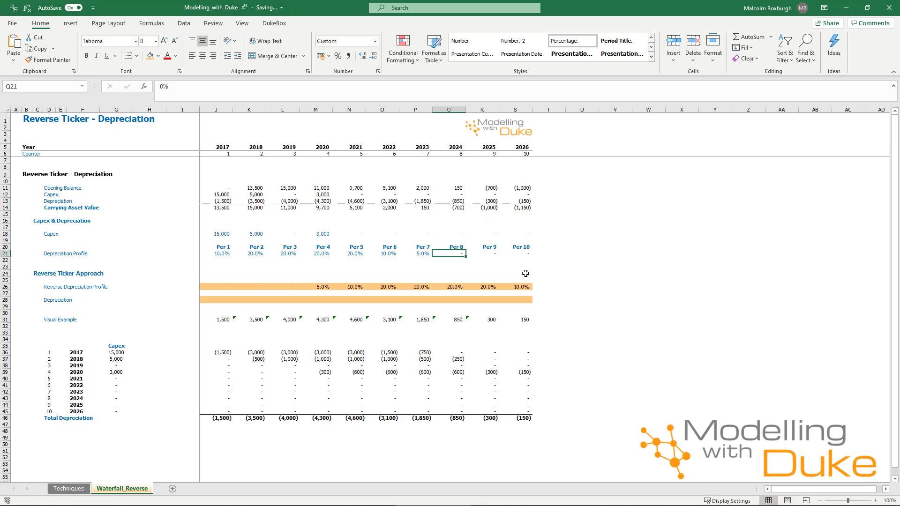
Step: Compare the reversed profile in row 26 with the Depreciation Profile and undo the three percentage changes
{"action": "left_click_drag", "start_coordinate": [525, 289], "coordinate": [382, 289]}
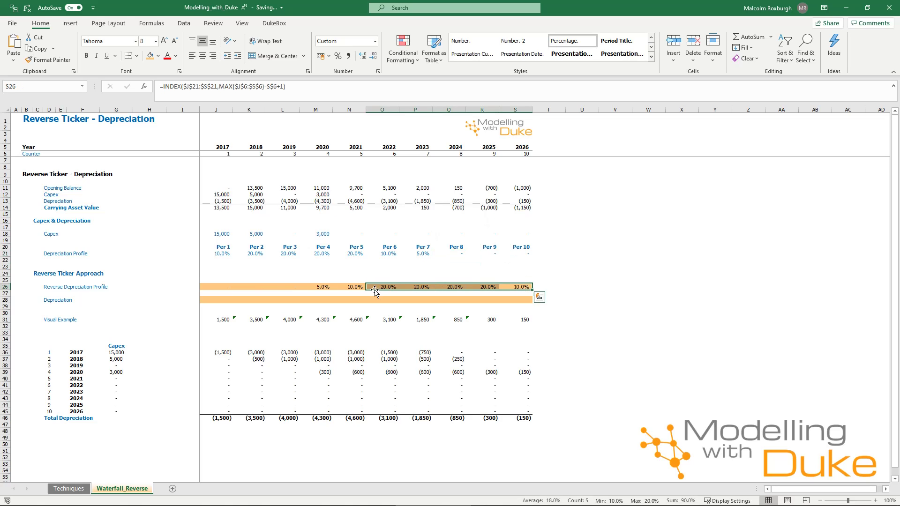
{"action": "left_click", "coordinate": [352, 287]}
{"action": "left_click_drag", "start_coordinate": [218, 260], "coordinate": [398, 258]}
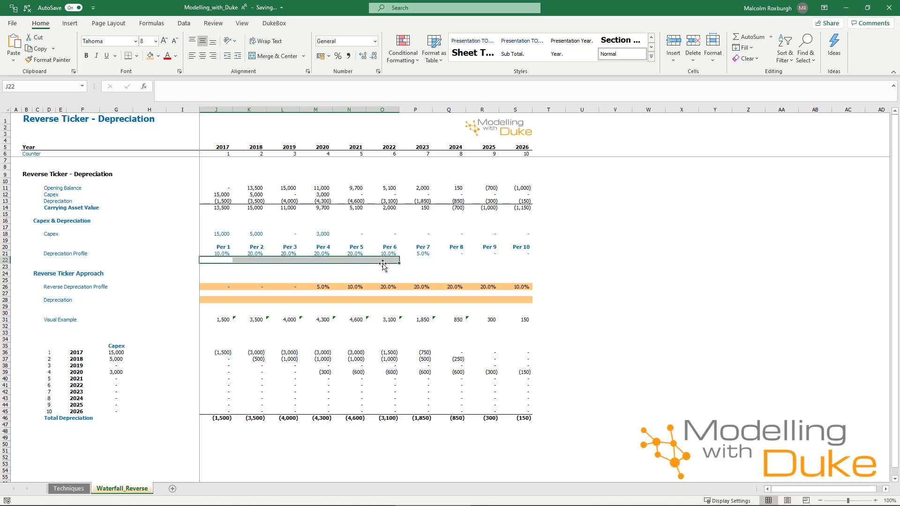
{"action": "key", "text": "ctrl+z"}
{"action": "key", "text": "ctrl+z"}
{"action": "key", "text": "ctrl+z"}
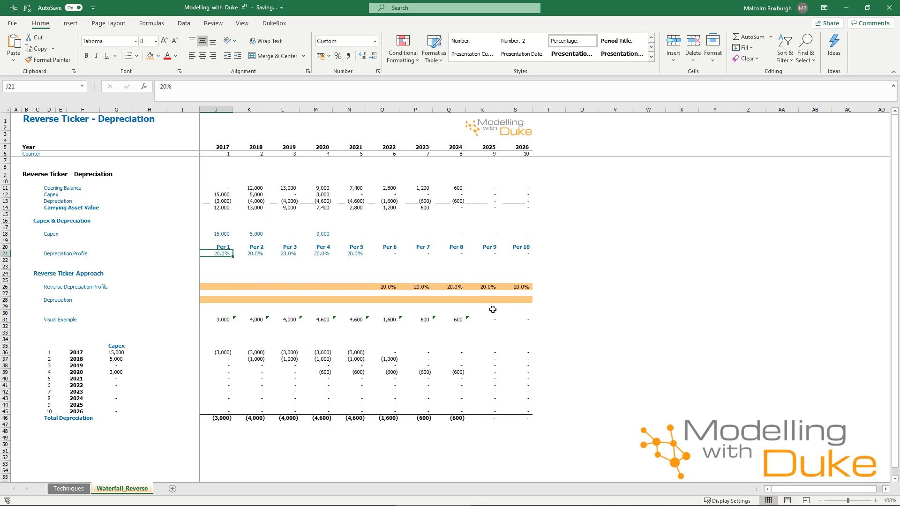
Step: Copy the expression MAX($J$6:$S$6)-J$6+1 from the formula in J26, leaving that cell unedited
{"action": "key", "text": "ctrl+Down"}
{"action": "key", "text": "ctrl+Down"}
{"action": "key", "text": "Up"}
{"action": "key", "text": "ctrl+Up"}
{"action": "key", "text": "Left"}
{"action": "key", "text": "Right"}
{"action": "key", "text": "ctrl+shift+Right"}
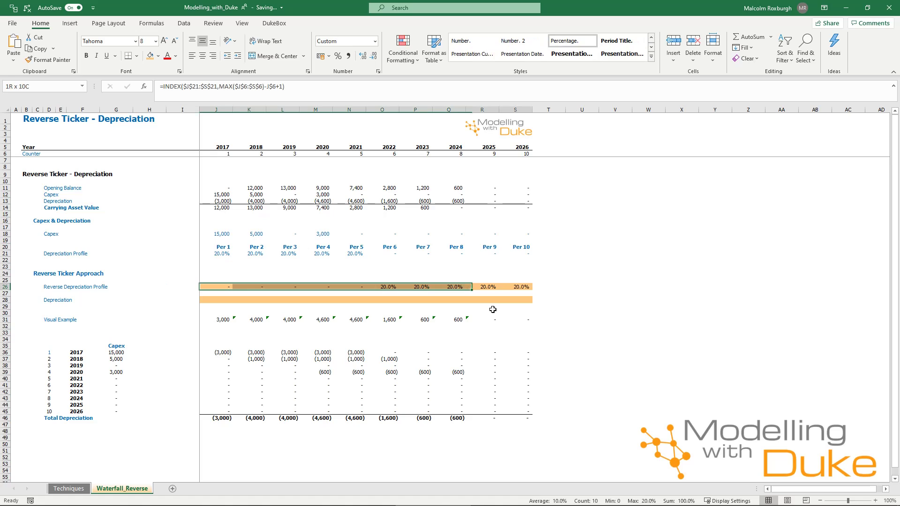
{"action": "key", "text": "F2"}
{"action": "key", "text": "Left"}
{"action": "key", "text": "shift+Left"}
{"action": "key", "text": "shift+Left"}
{"action": "key", "text": "shift+Left"}
{"action": "key", "text": "shift+Left"}
{"action": "key", "text": "shift+Left"}
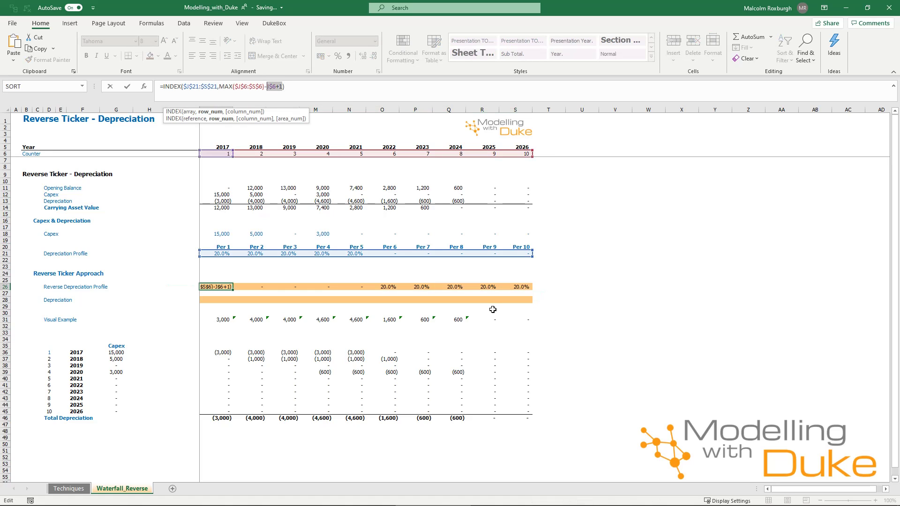
{"action": "key", "text": "shift+Left"}
{"action": "key", "text": "shift+Left"}
{"action": "key", "text": "shift+Left"}
{"action": "key", "text": "shift+Left"}
{"action": "key", "text": "shift+Left"}
{"action": "key", "text": "shift+Left"}
{"action": "key", "text": "shift+Left"}
{"action": "key", "text": "shift+Left"}
{"action": "key", "text": "shift+Left"}
{"action": "key", "text": "shift+Left"}
{"action": "key", "text": "shift+Left"}
{"action": "key", "text": "shift+Left"}
{"action": "key", "text": "shift+Left"}
{"action": "key", "text": "shift+Left"}
{"action": "key", "text": "shift+Left"}
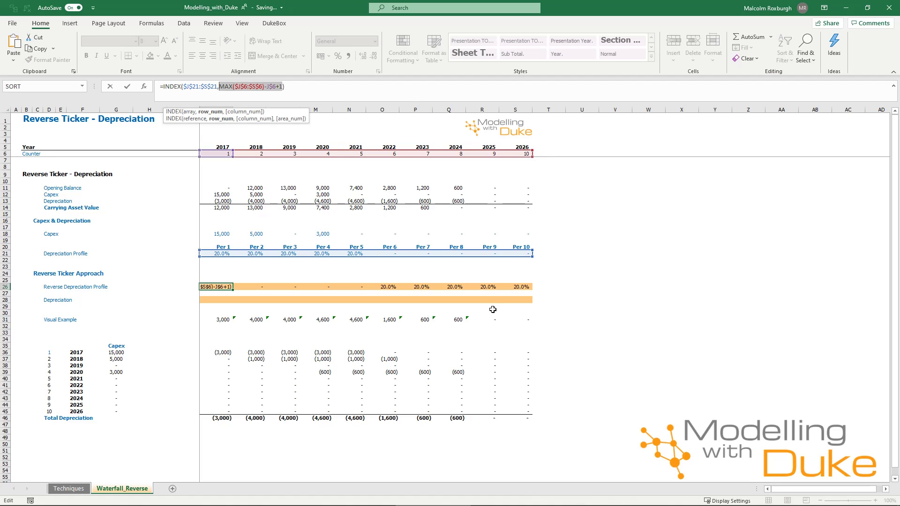
{"action": "key", "text": "ctrl+c"}
{"action": "key", "text": "Escape"}
{"action": "type", "text": "="}
{"action": "key", "text": "ctrl+v"}
{"action": "key", "text": "Return"}
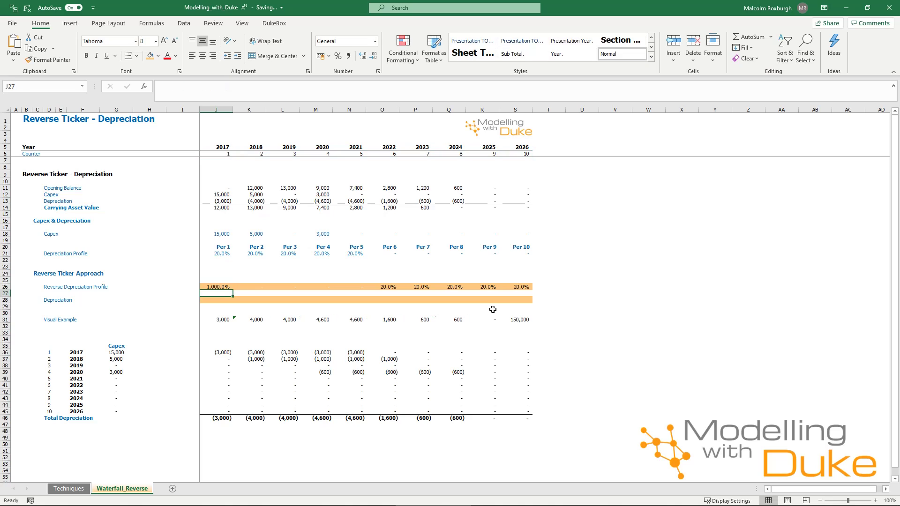
{"action": "key", "text": "ctrl+z"}
Step: Enter =MAX($J$6:$S$6)-J$6+1 in J25, above the Reverse Depreciation Profile row
{"action": "key", "text": "Up"}
{"action": "type", "text": "="}
{"action": "key", "text": "ctrl+v"}
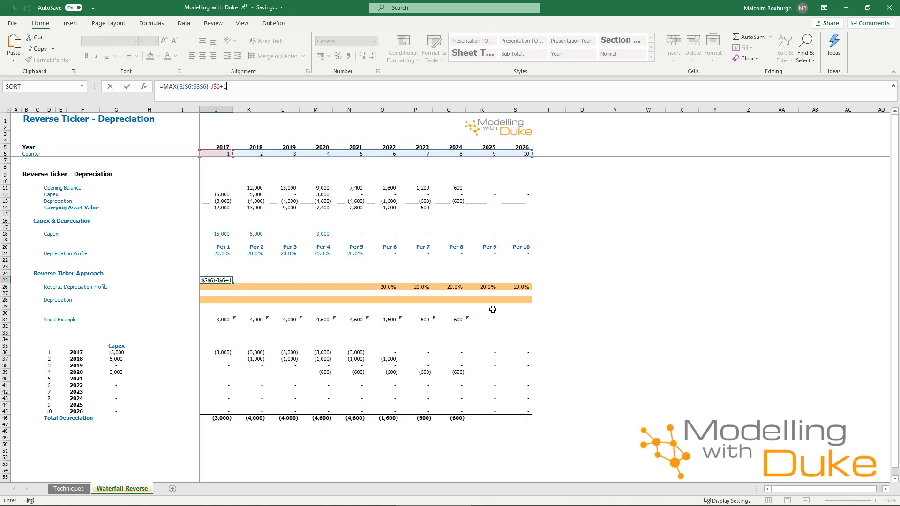
{"action": "key", "text": "ctrl+Return"}
Step: Extend the J25 formula across to S25 and inspect its references in N25
{"action": "key", "text": "shift+Right"}
{"action": "key", "text": "shift+Right"}
{"action": "key", "text": "shift+Right"}
{"action": "key", "text": "shift+Right"}
{"action": "key", "text": "shift+Right"}
{"action": "key", "text": "shift+Right"}
{"action": "key", "text": "shift+Right"}
{"action": "key", "text": "shift+Right"}
{"action": "key", "text": "shift+Right"}
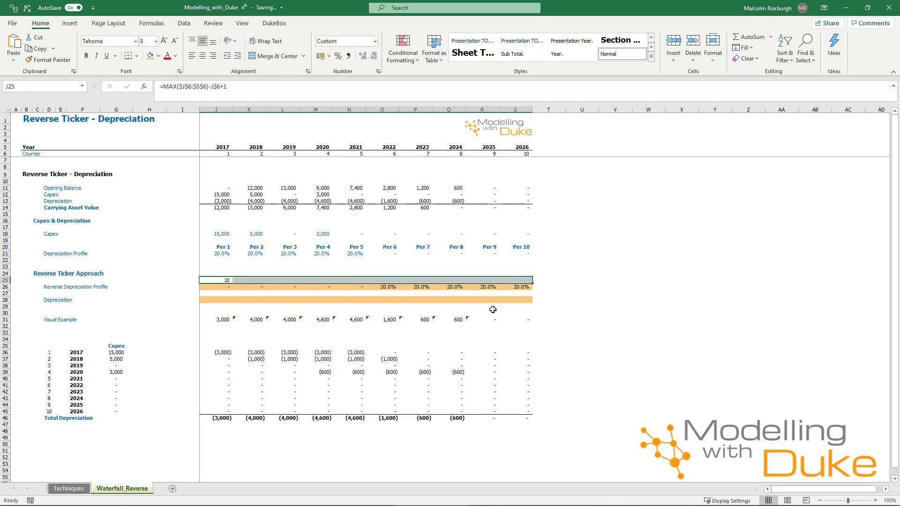
{"action": "key", "text": "ctrl+v"}
{"action": "double_click", "coordinate": [364, 281]}
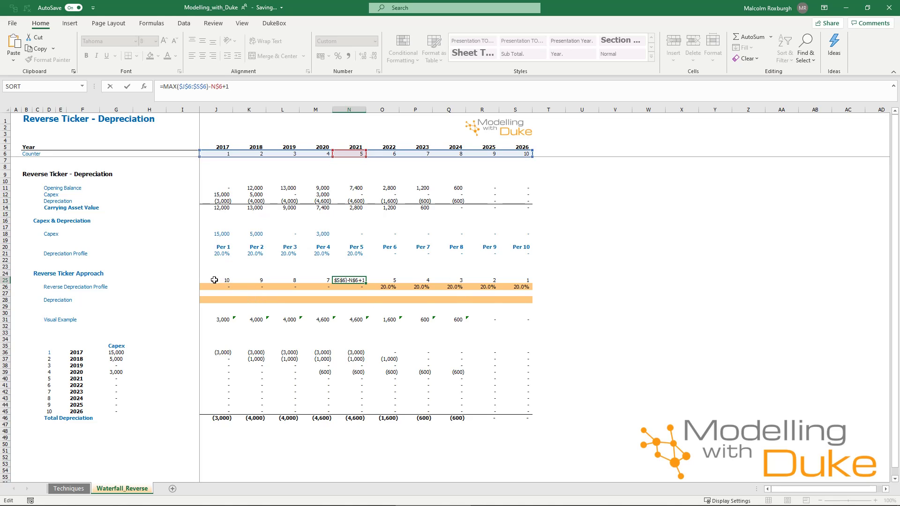
{"action": "key", "text": "ctrl+Return"}
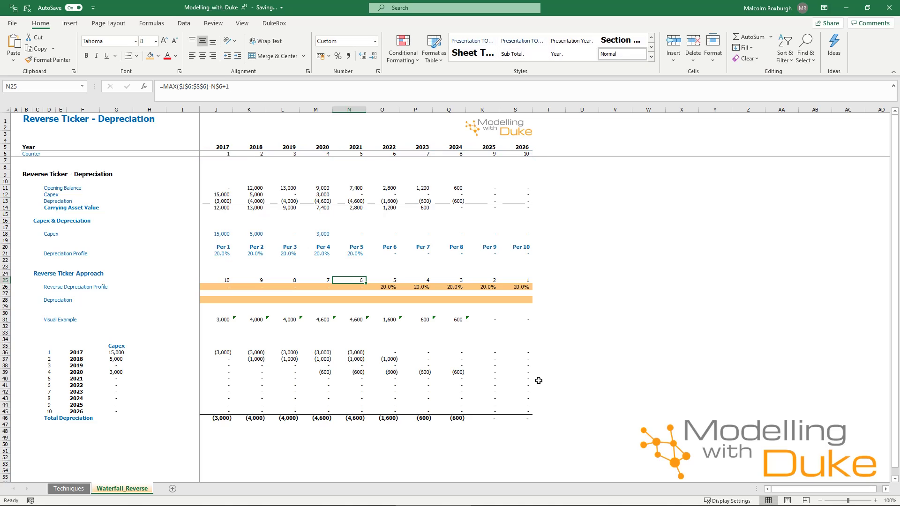
Step: Clear the reverse counter formulas from J25:S25 and return to J26
{"action": "key", "text": "ctrl+Left"}
{"action": "key", "text": "ctrl+shift+Right"}
{"action": "key", "text": "Delete"}
{"action": "key", "text": "Down"}
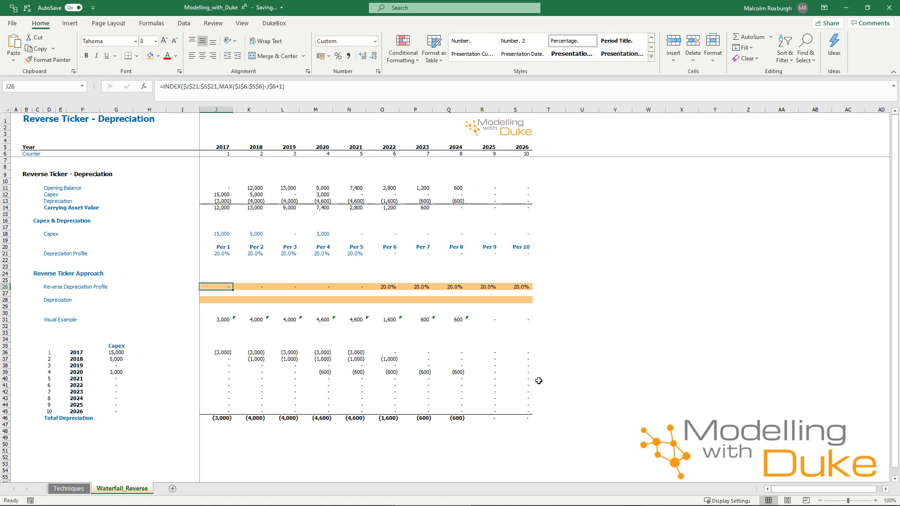
Step: Examine how the 2018 total in K46 combines the 2017 and 2018 Capex values with the Per 1 and Per 2 depreciation percentages
{"action": "key", "text": "Down"}
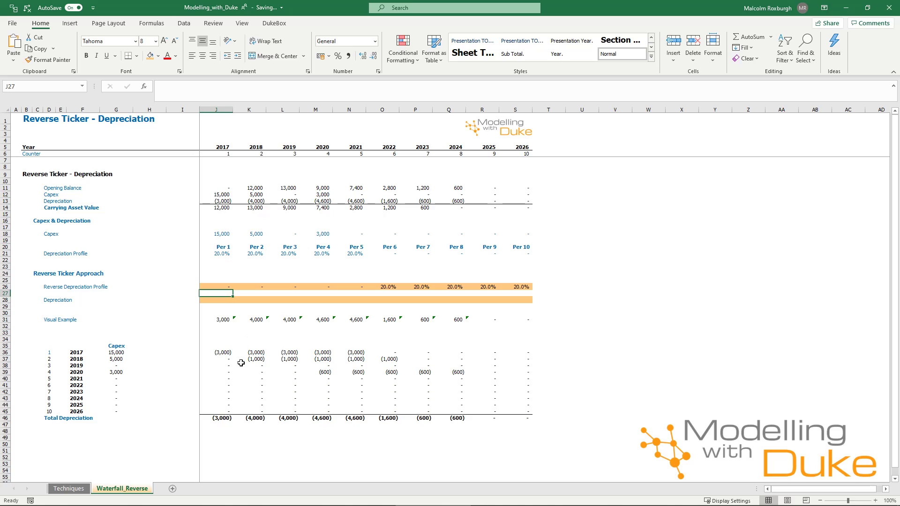
{"action": "left_click", "coordinate": [261, 418]}
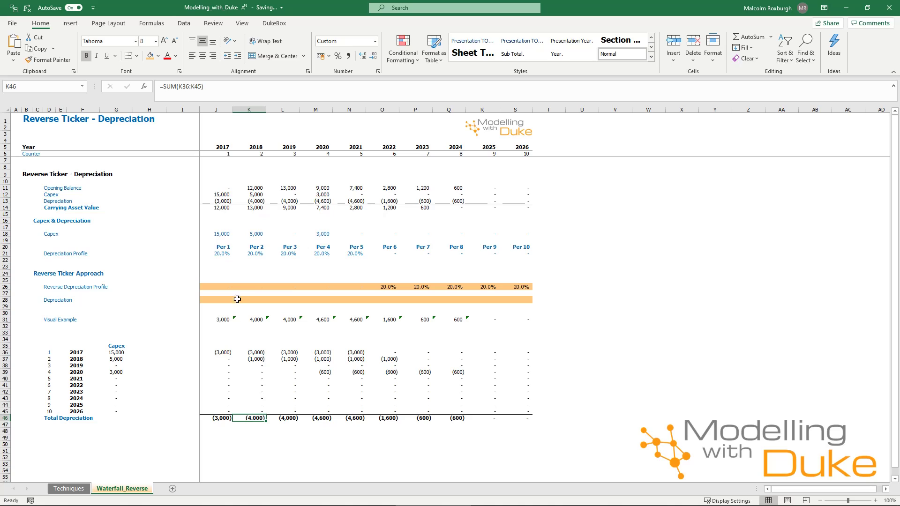
{"action": "left_click", "coordinate": [225, 235]}
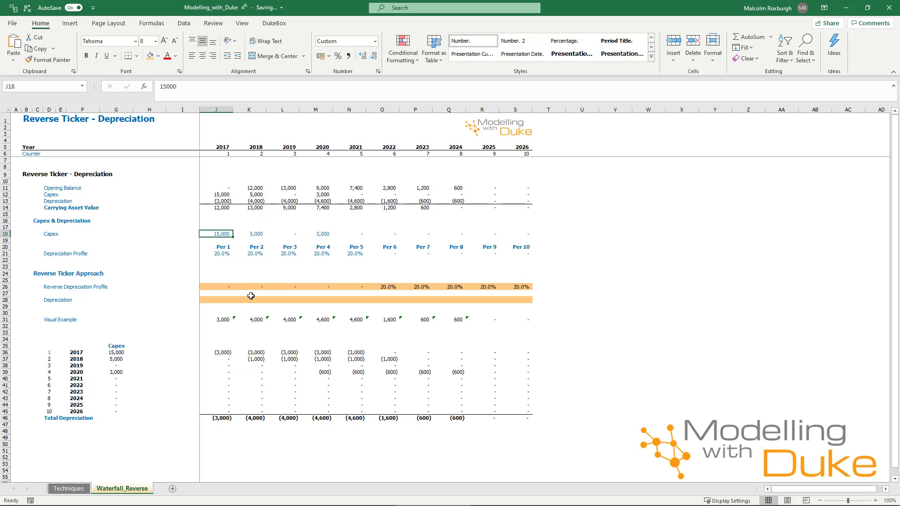
{"action": "left_click", "coordinate": [257, 254], "text": "ctrl"}
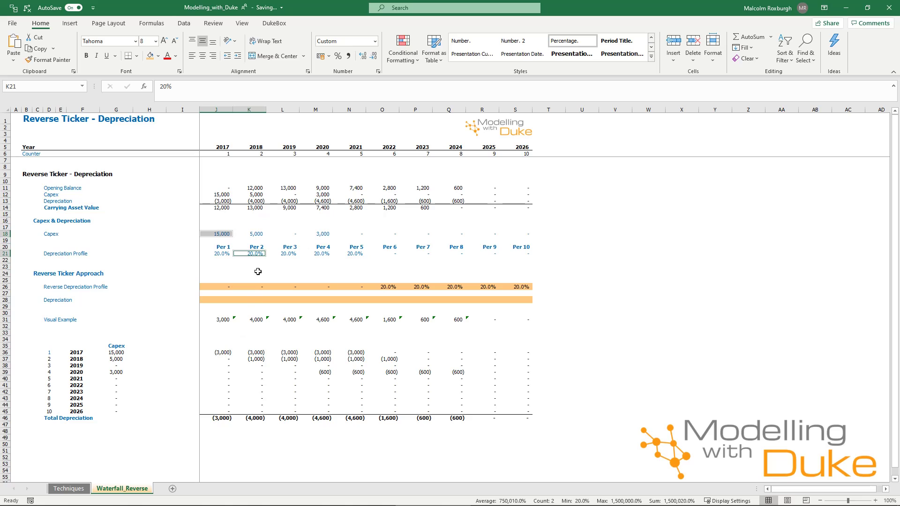
{"action": "left_click", "coordinate": [256, 234], "text": "ctrl"}
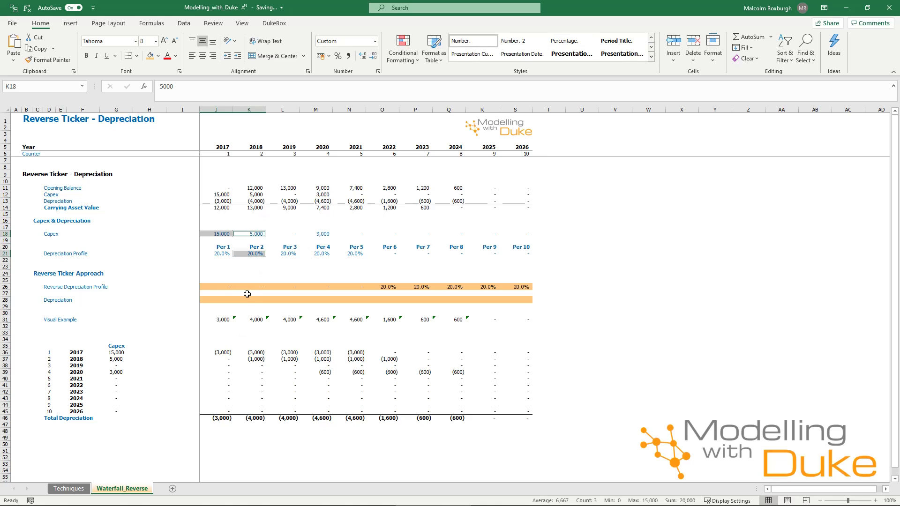
{"action": "left_click", "coordinate": [206, 253], "text": "ctrl"}
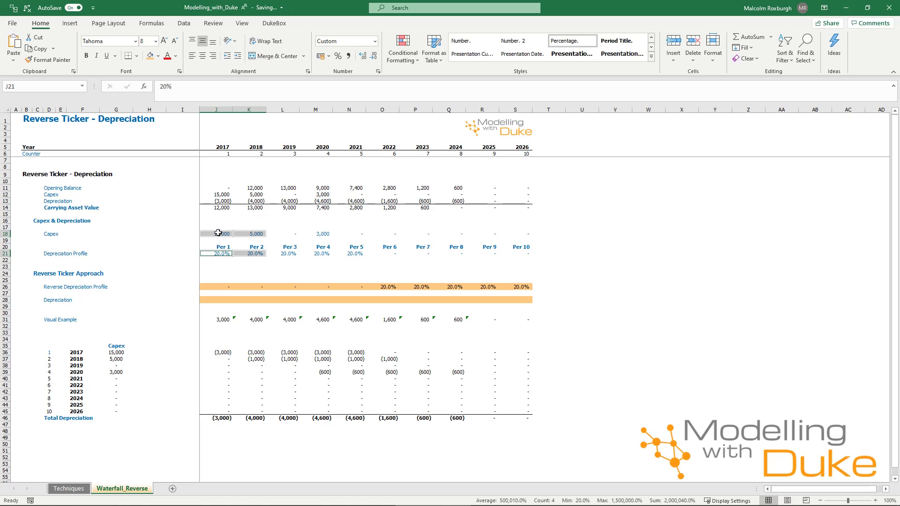
{"action": "left_click", "coordinate": [218, 234]}
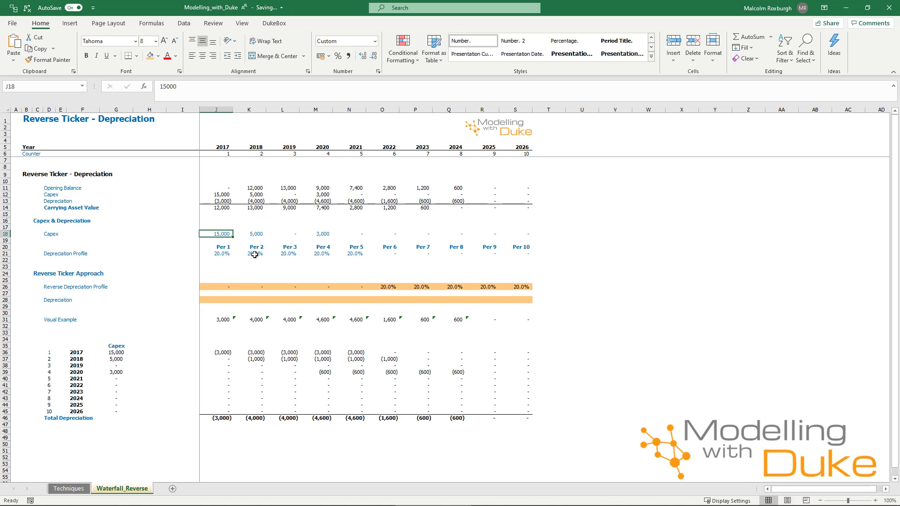
{"action": "left_click", "coordinate": [258, 234]}
{"action": "left_click", "coordinate": [225, 253], "text": "ctrl"}
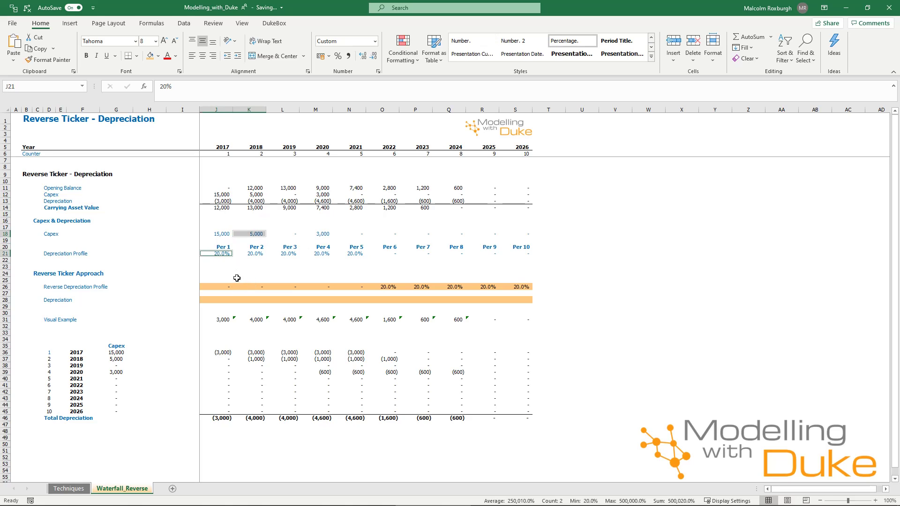
{"action": "left_click", "coordinate": [224, 234]}
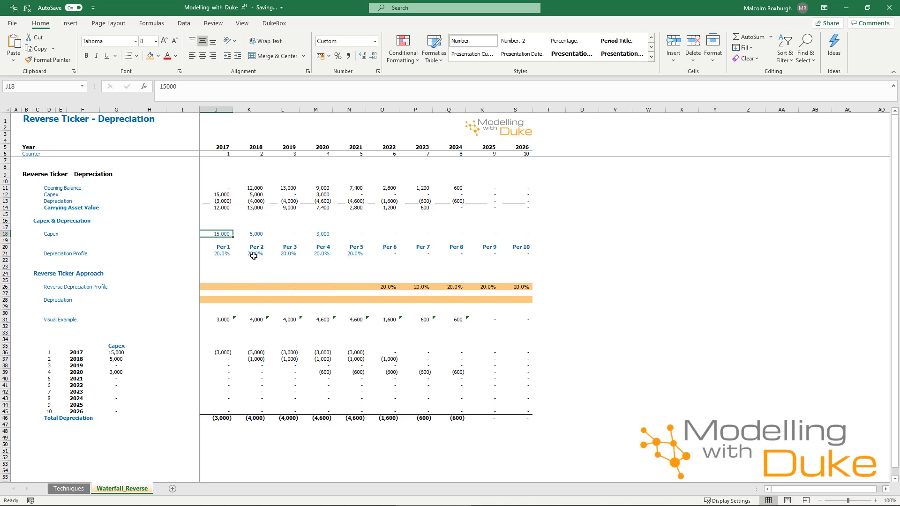
{"action": "left_click", "coordinate": [224, 260]}
{"action": "left_click", "coordinate": [249, 235], "text": "ctrl"}
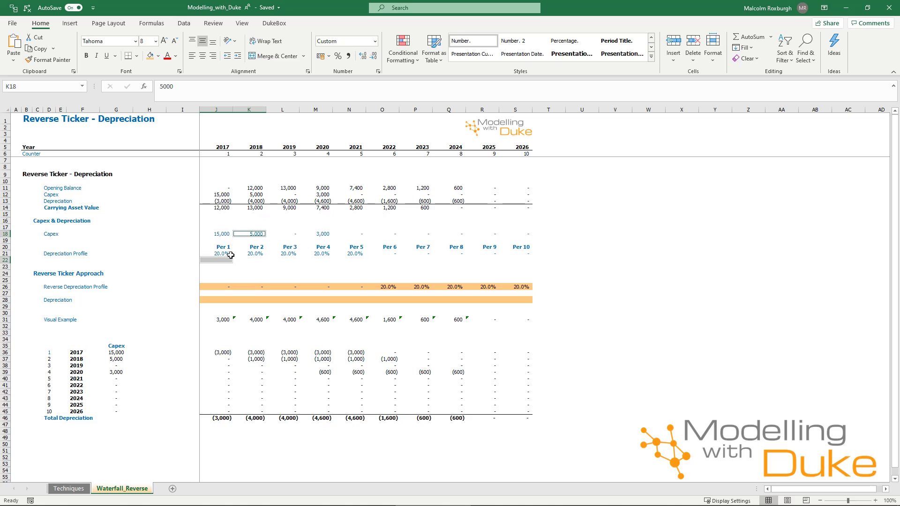
Step: Compare the 2017 and 2018 Capex values with the 2025 and 2026 percentages of the Reverse Depreciation Profile by selecting them together
{"action": "left_click", "coordinate": [221, 233]}
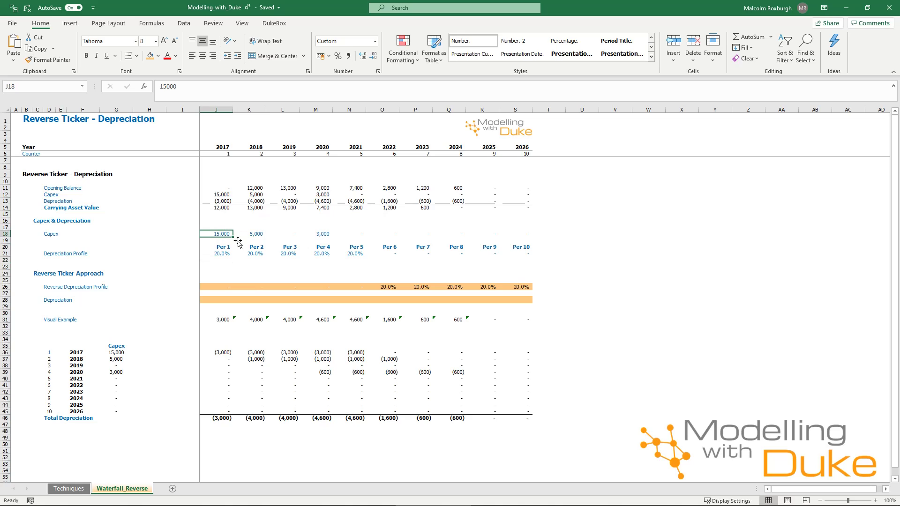
{"action": "left_click", "coordinate": [484, 284], "text": "ctrl"}
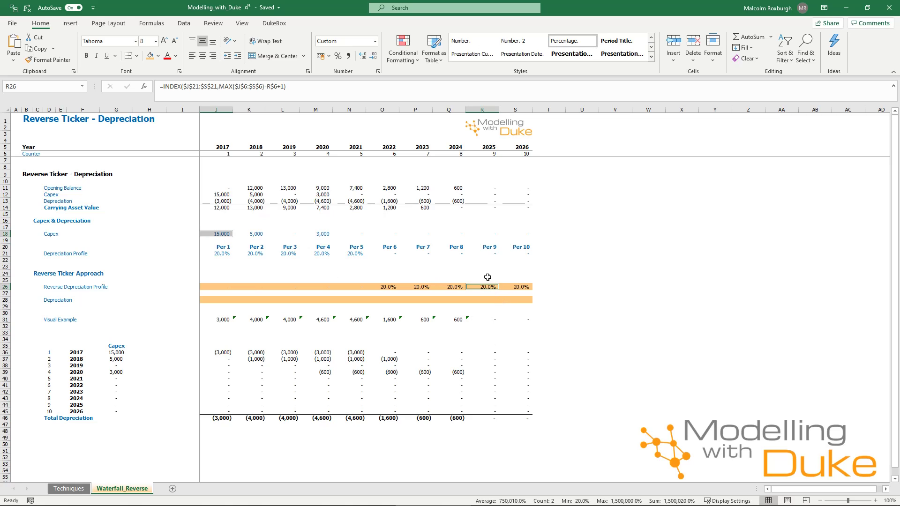
{"action": "left_click", "coordinate": [263, 234], "text": "ctrl"}
{"action": "left_click", "coordinate": [522, 288], "text": "ctrl"}
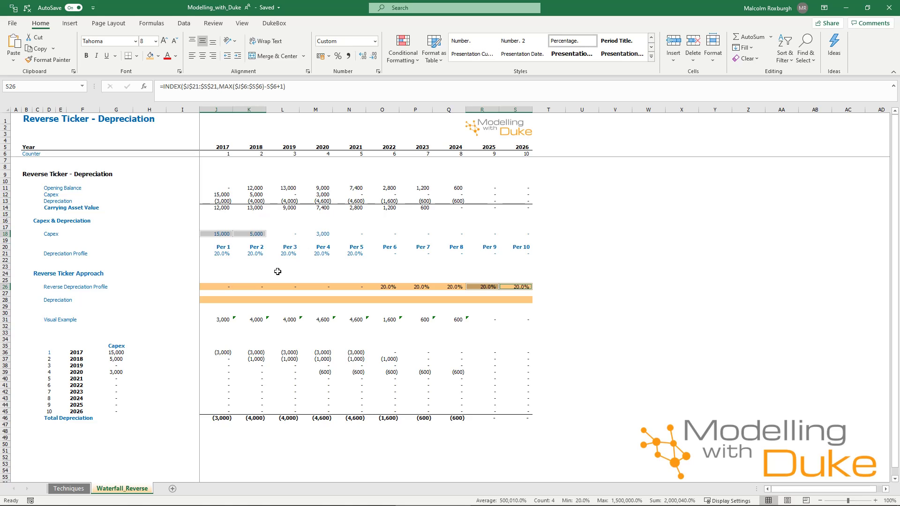
Step: Inspect the SUMPRODUCT ranges in the Visual Example row one year at a time, from J31 across to S31
{"action": "left_click", "coordinate": [220, 321]}
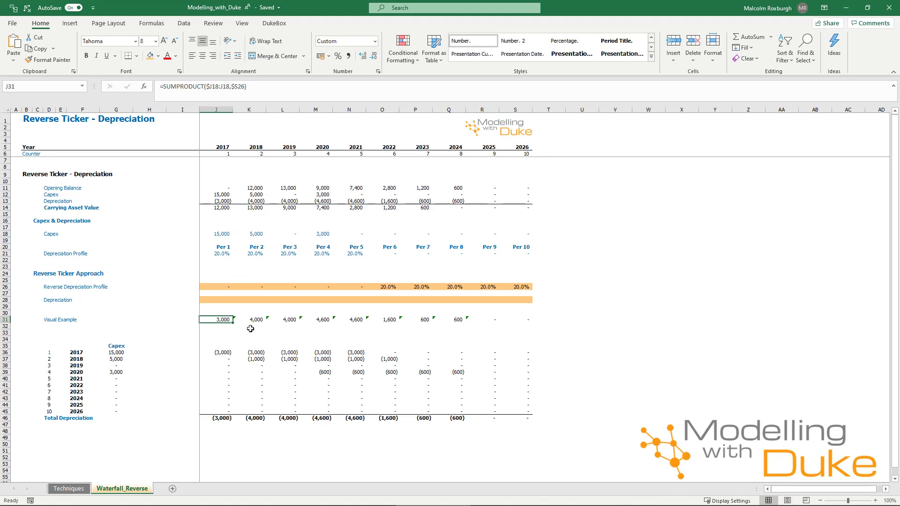
{"action": "key", "text": "F2"}
{"action": "key", "text": "Tab"}
{"action": "key", "text": "F2"}
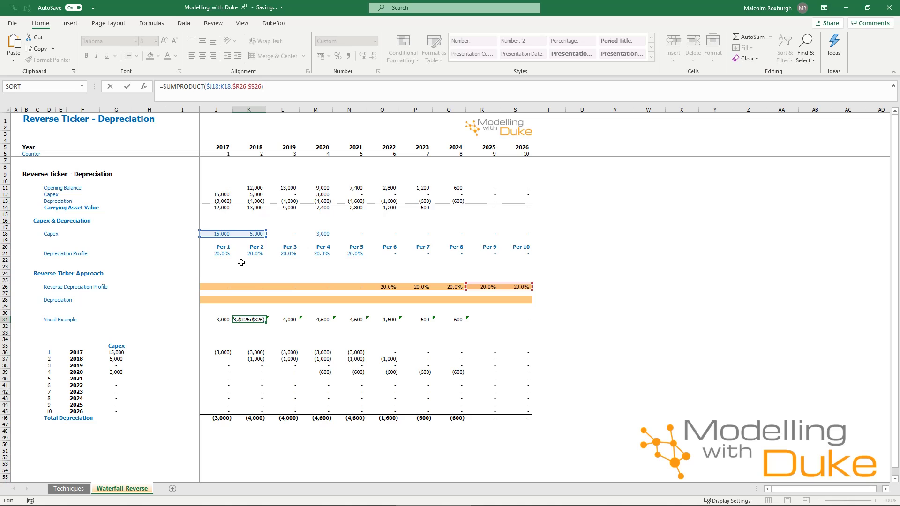
{"action": "key", "text": "Tab"}
{"action": "key", "text": "F2"}
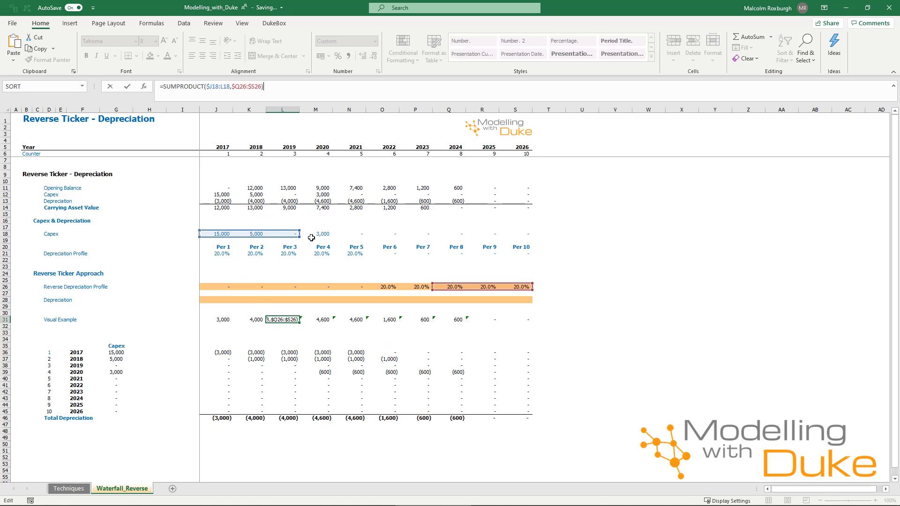
{"action": "key", "text": "Tab"}
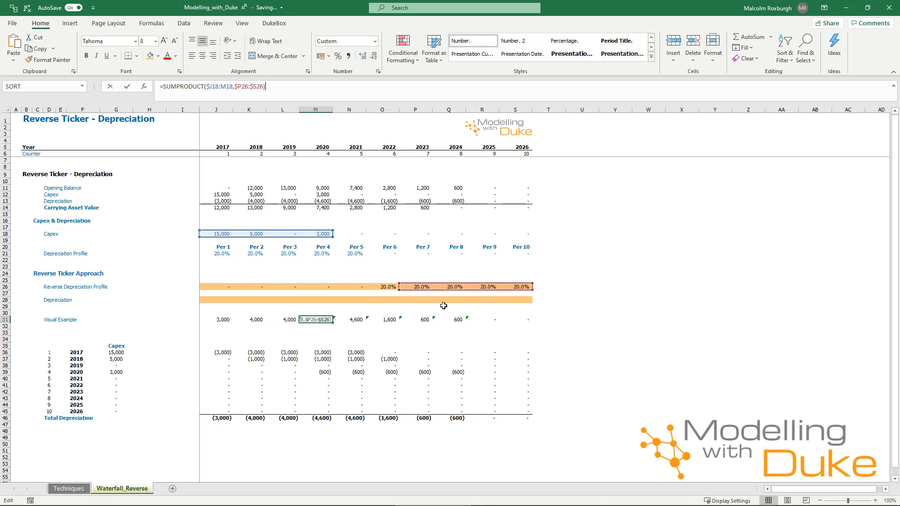
{"action": "key", "text": "F2"}
{"action": "key", "text": "Tab"}
{"action": "key", "text": "F2"}
{"action": "key", "text": "Tab"}
{"action": "key", "text": "F2"}
{"action": "key", "text": "Tab"}
{"action": "key", "text": "F2"}
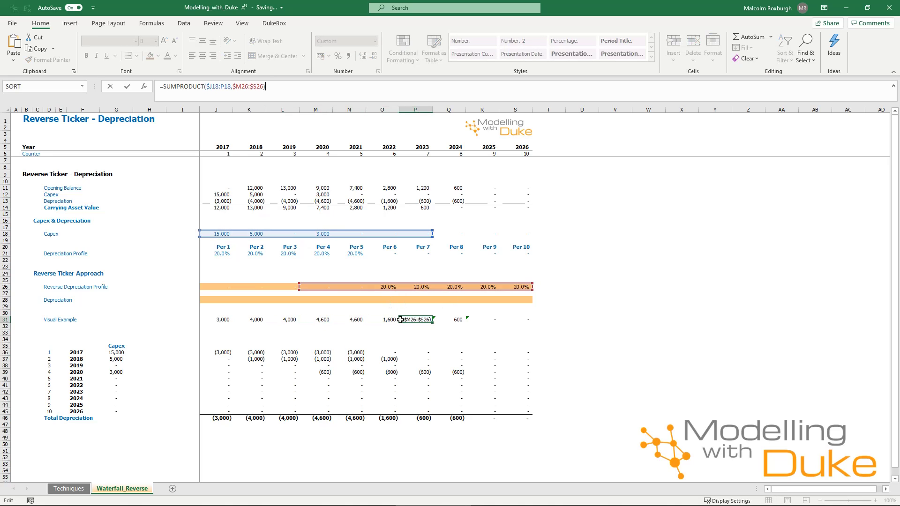
{"action": "key", "text": "Tab"}
{"action": "key", "text": "F2"}
{"action": "key", "text": "Tab"}
{"action": "key", "text": "F2"}
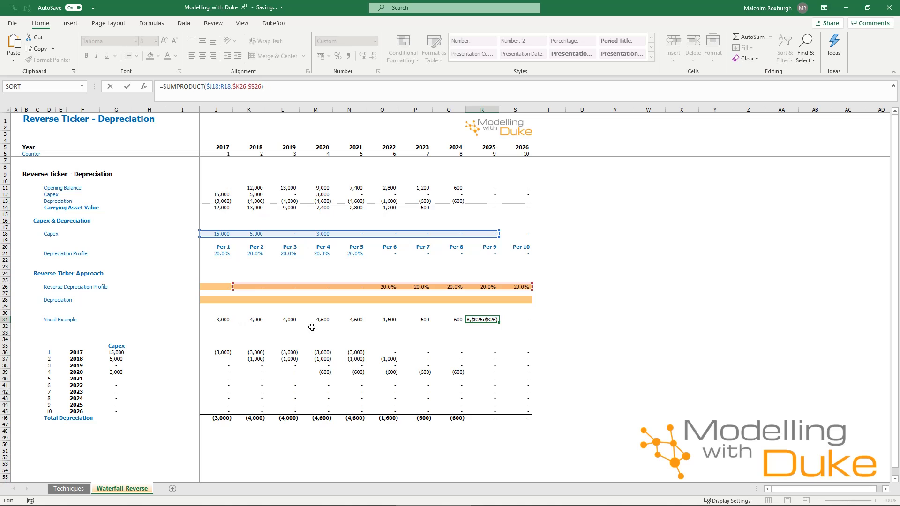
{"action": "key", "text": "Tab"}
{"action": "key", "text": "F2"}
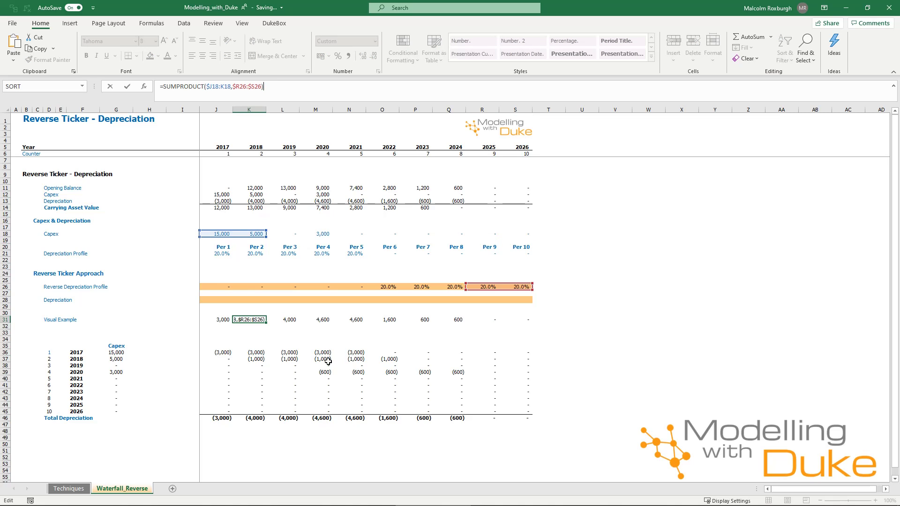
{"action": "key", "text": "Tab"}
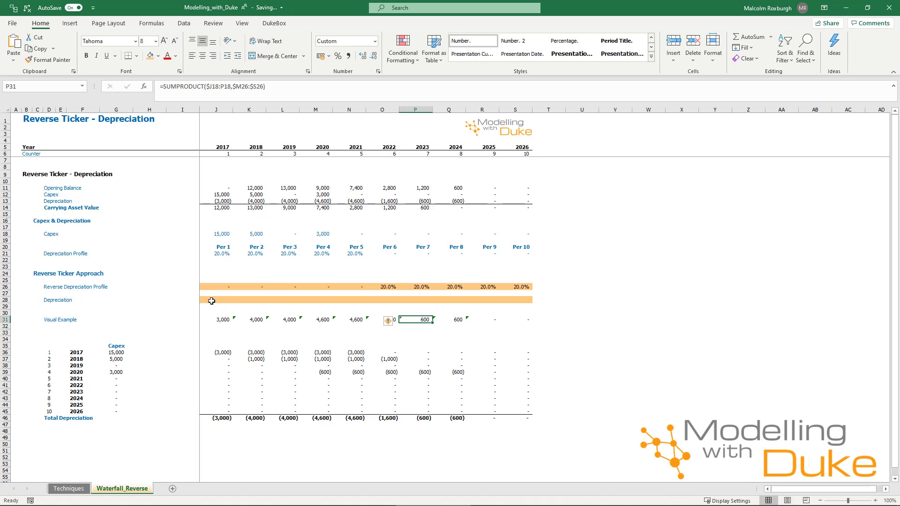
Step: Begin a formula for the Depreciation range J28:S28 with SUMPRODUCT, using $J18:J18 as the first array
{"action": "left_click_drag", "start_coordinate": [211, 301], "coordinate": [530, 297]}
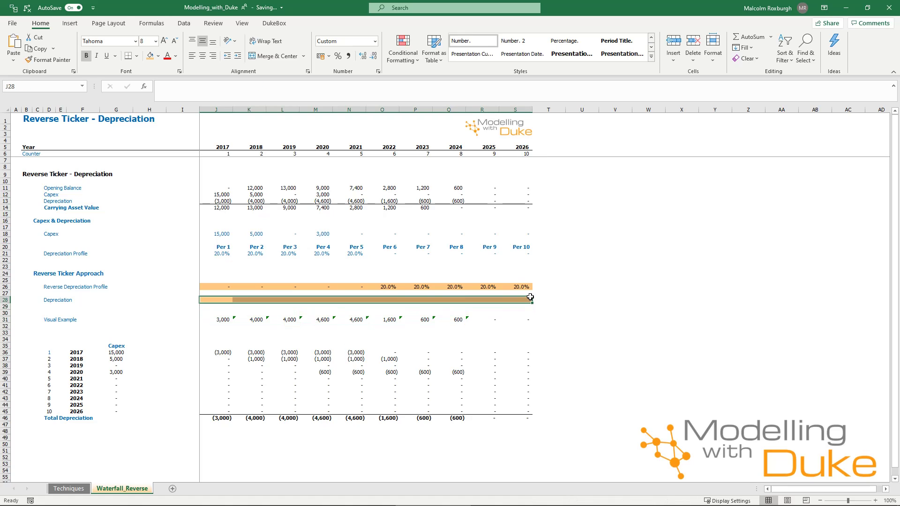
{"action": "left_click", "coordinate": [215, 274]}
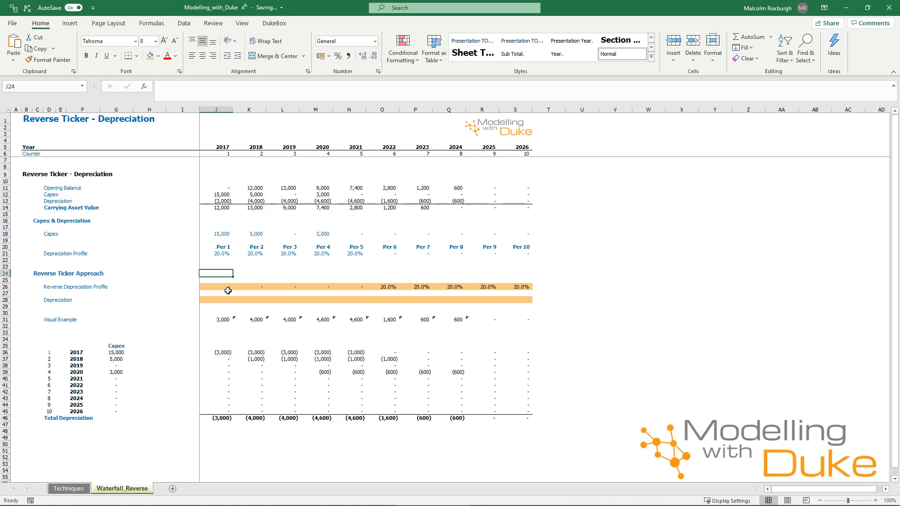
{"action": "left_click_drag", "start_coordinate": [222, 300], "coordinate": [509, 302]}
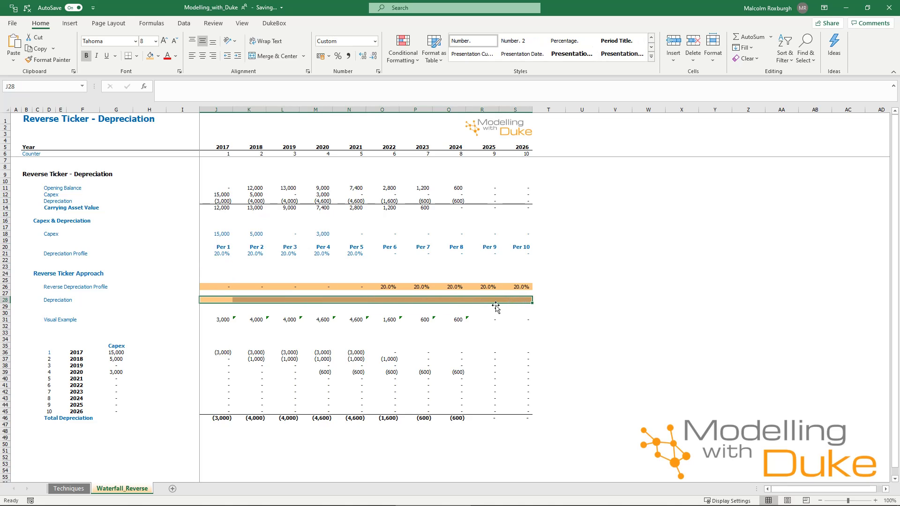
{"action": "type", "text": "=SUMPRODUCT("}
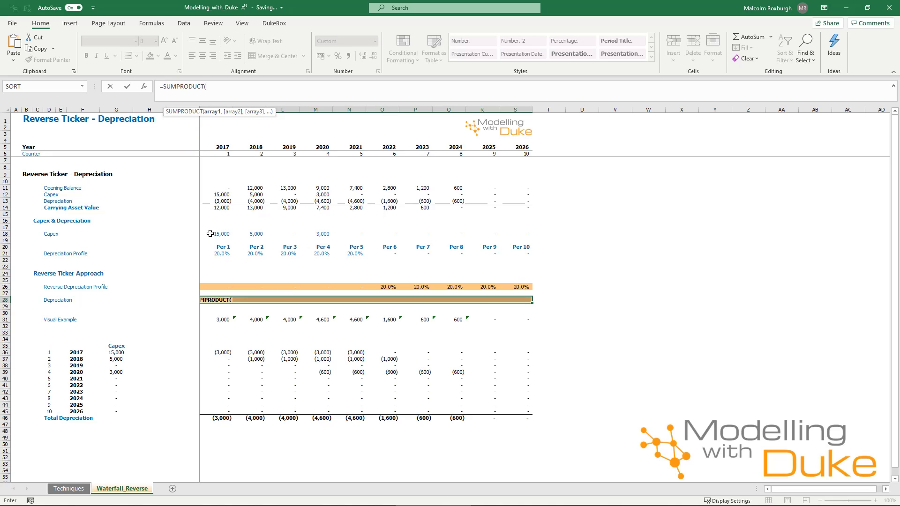
{"action": "left_click", "coordinate": [210, 234]}
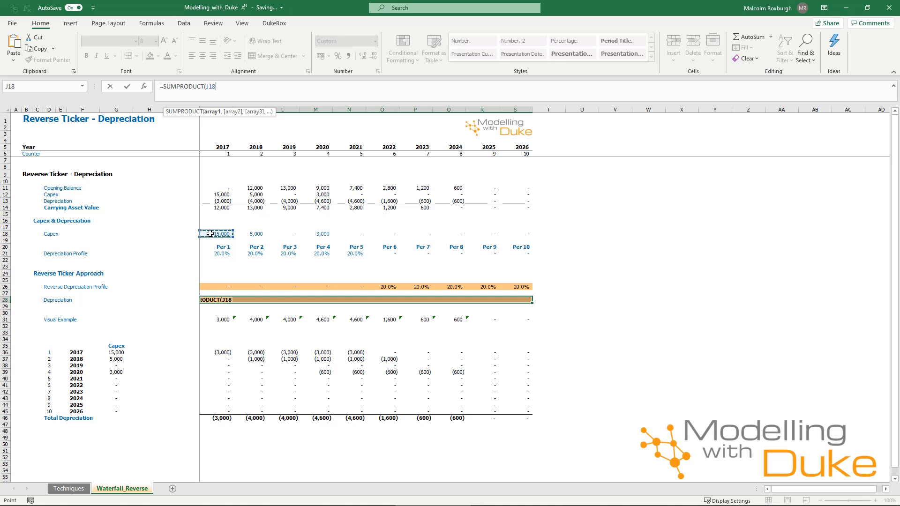
{"action": "key", "text": "F8"}
{"action": "left_click_drag", "start_coordinate": [212, 88], "coordinate": [261, 99]}
{"action": "left_click", "coordinate": [209, 88]}
{"action": "key", "text": "F4"}
{"action": "key", "text": "F4"}
{"action": "left_click", "coordinate": [246, 87]}
{"action": "type", "text": ","}
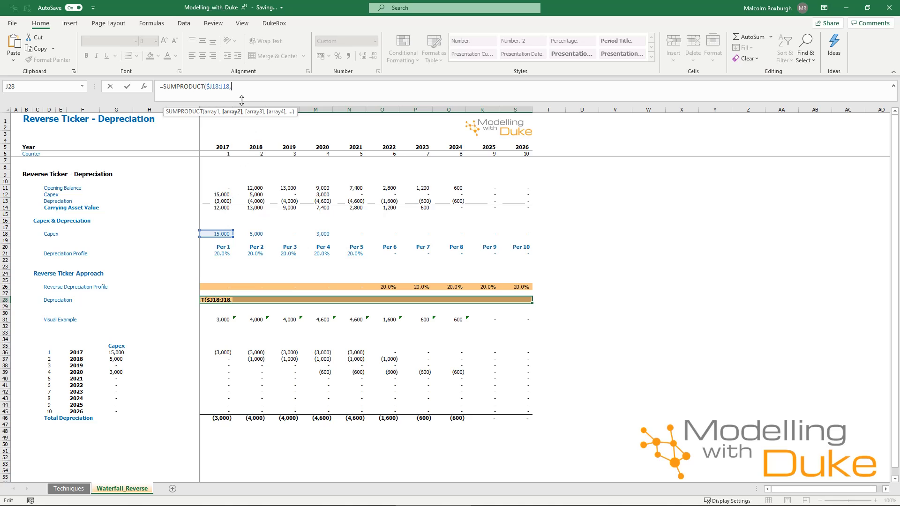
Step: Add OFFSET as the second SUMPRODUCT array, anchored at $S$26, with its rows, columns and height arguments left blank
{"action": "type", "text": "OFFSET("}
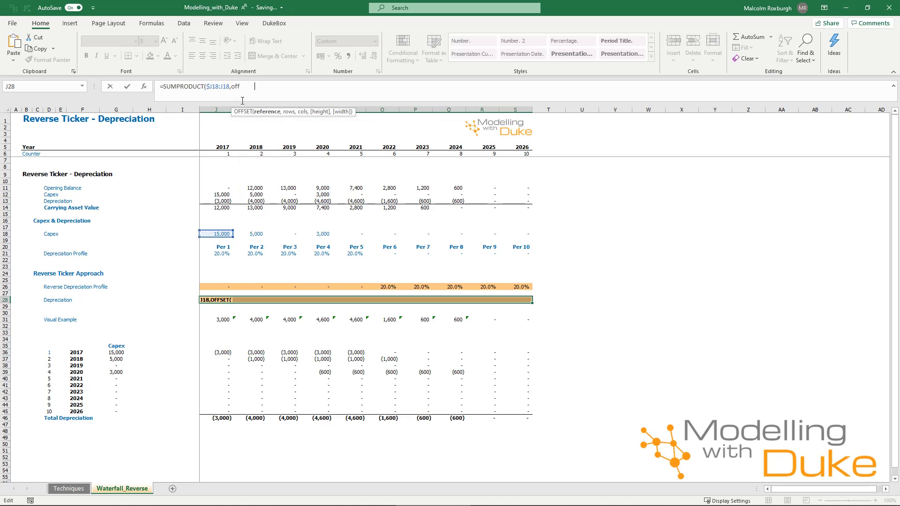
{"action": "left_click", "coordinate": [521, 287]}
{"action": "key", "text": "F4"}
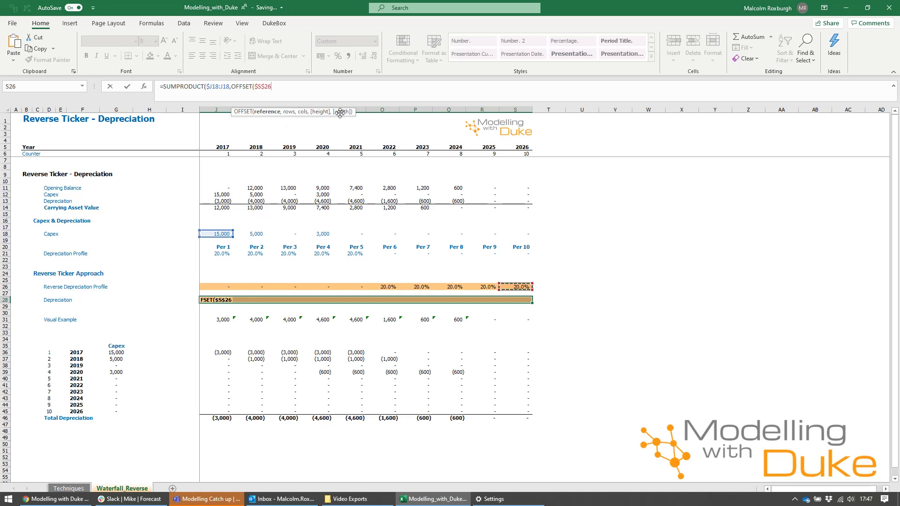
{"action": "type", "text": ","}
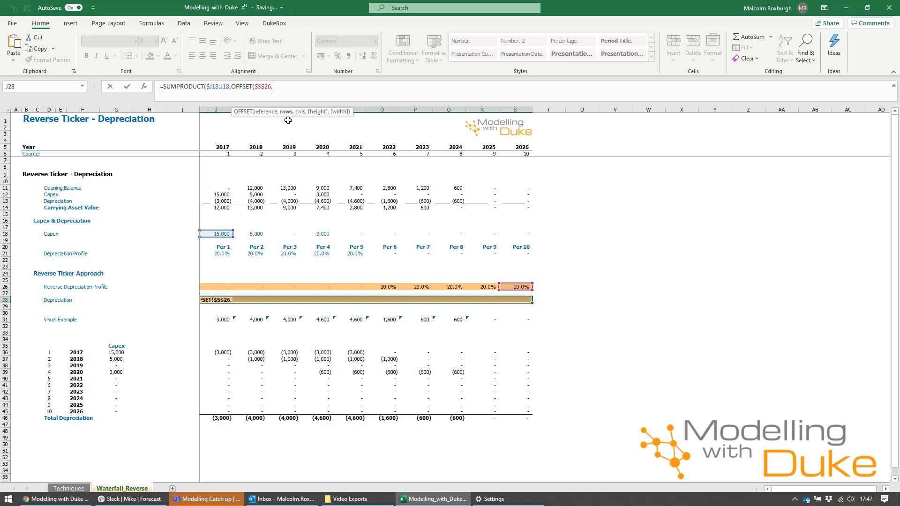
{"action": "type", "text": ","}
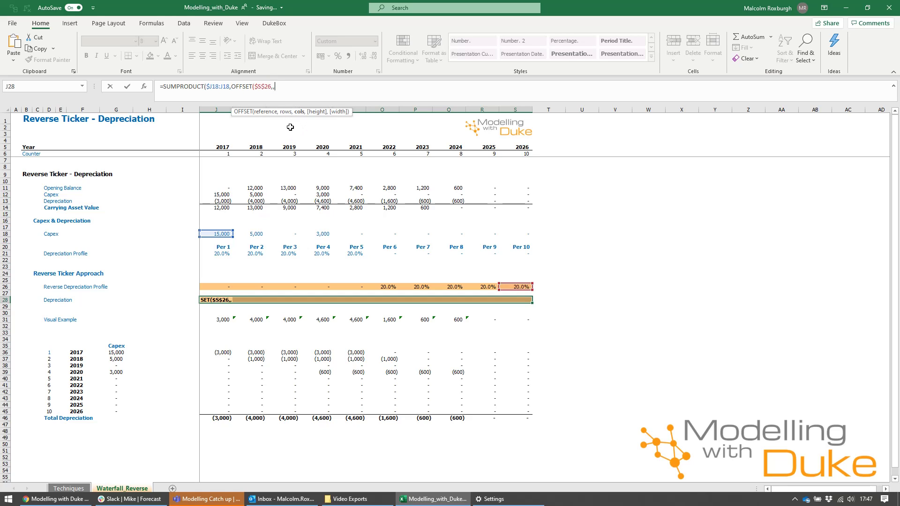
{"action": "type", "text": ",,"}
Step: Set the OFFSET width to -J$6, close the formula and fill it across J28:S28
{"action": "type", "text": "-"}
{"action": "left_click", "coordinate": [223, 153]}
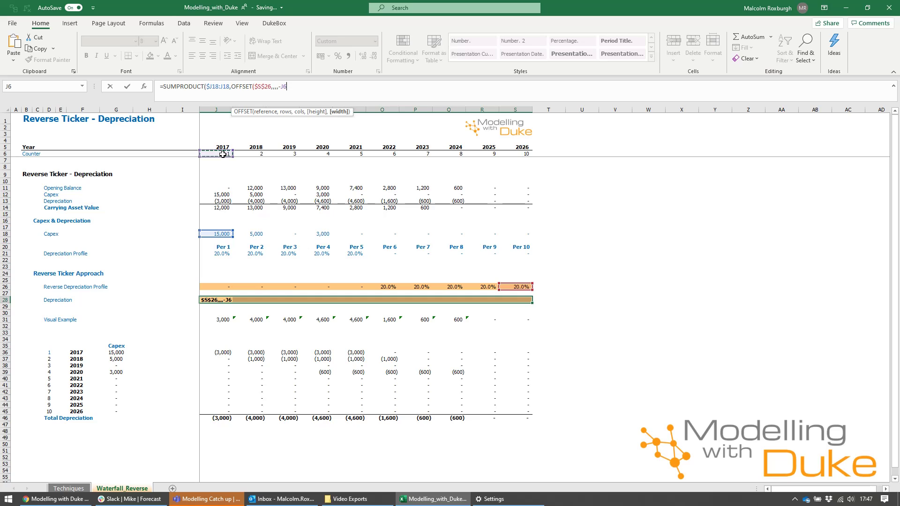
{"action": "key", "text": "F4"}
{"action": "key", "text": "F4"}
{"action": "type", "text": "))"}
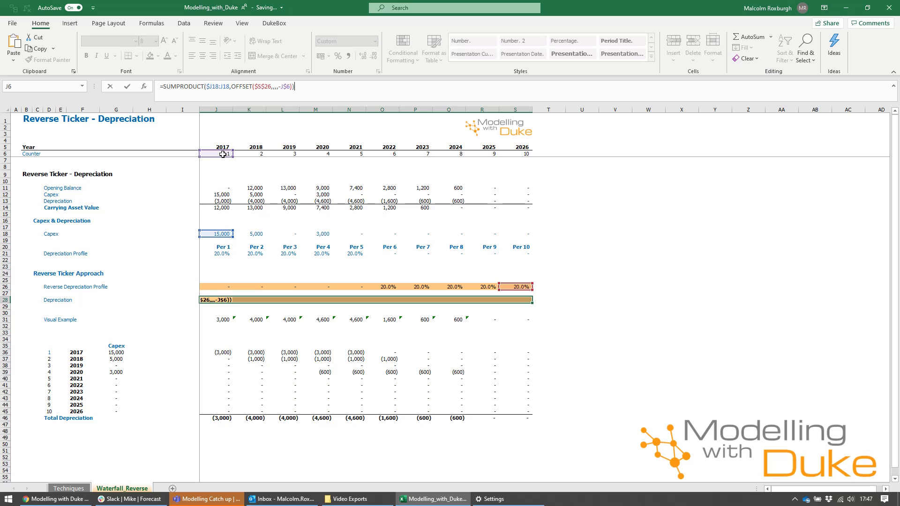
{"action": "key", "text": "ctrl+Return"}
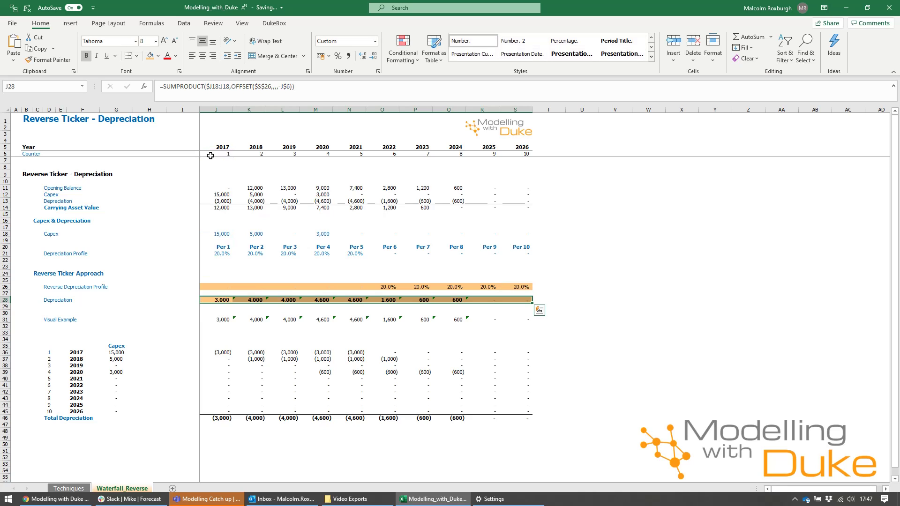
{"action": "left_click", "coordinate": [189, 295]}
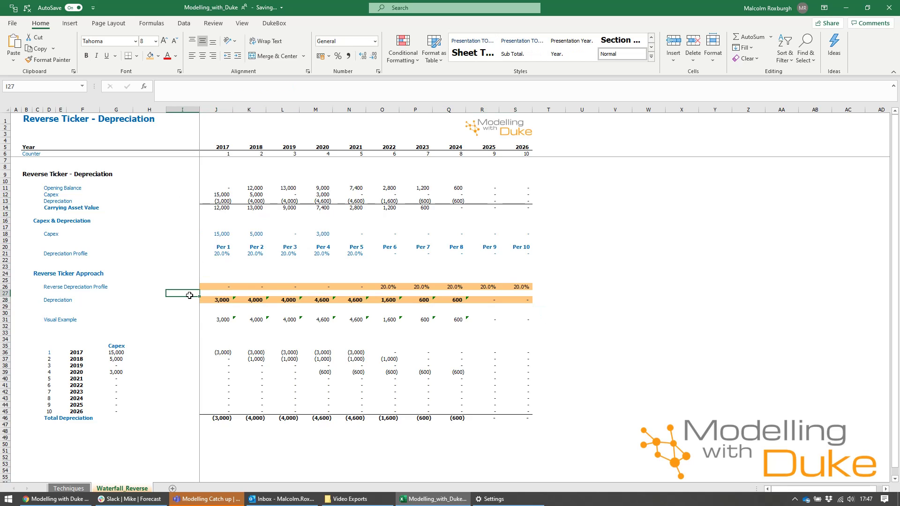
Step: Review the SUMPRODUCT ranges in the Visual Example row for the first years, from J31 across to L31
{"action": "left_click", "coordinate": [226, 319]}
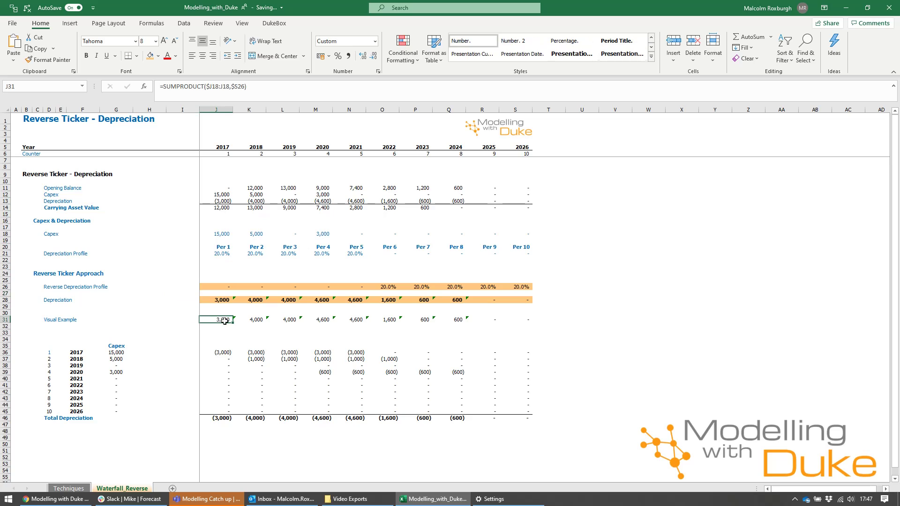
{"action": "key", "text": "F2"}
{"action": "key", "text": "Tab"}
{"action": "key", "text": "F2"}
{"action": "key", "text": "Tab"}
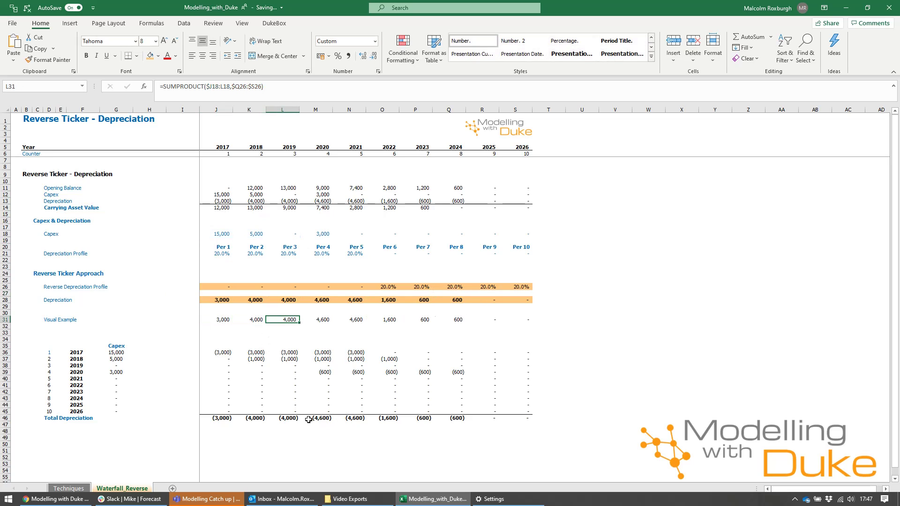
Step: Negate the SUMPRODUCT formula across the Depreciation range J28:S28 by adding a minus sign in front of it
{"action": "left_click", "coordinate": [283, 300]}
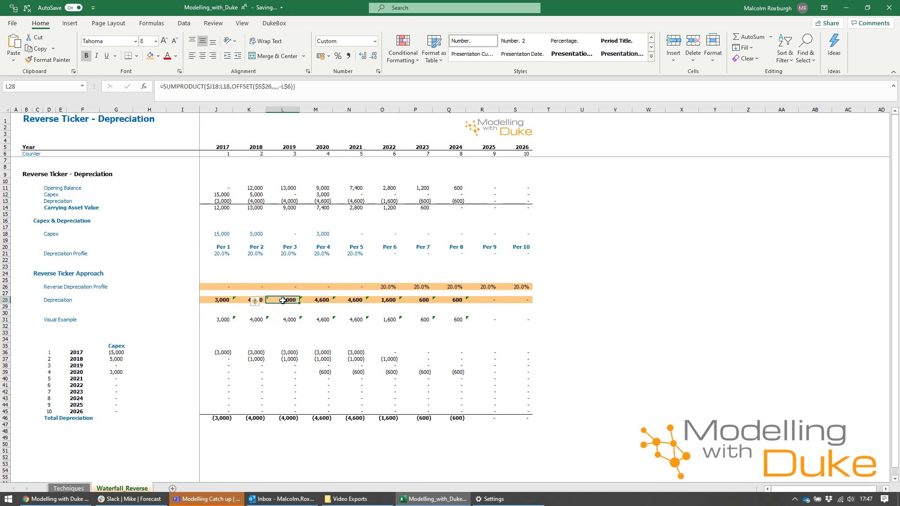
{"action": "key", "text": "ctrl+Left"}
{"action": "key", "text": "ctrl+shift+Right"}
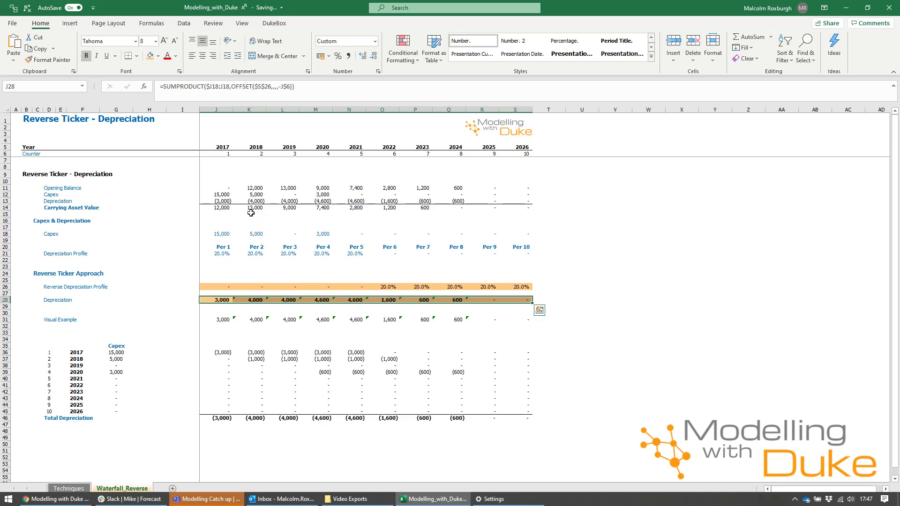
{"action": "left_click", "coordinate": [178, 99]}
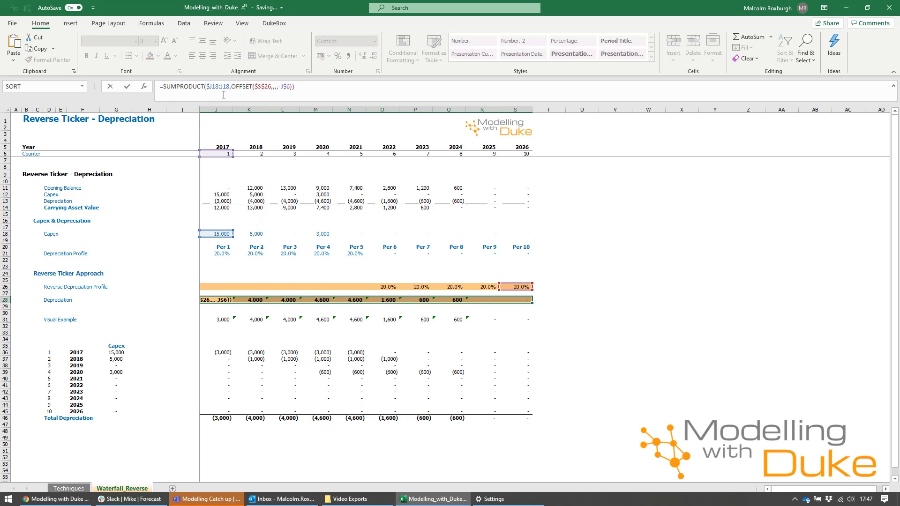
{"action": "type", "text": "-"}
{"action": "key", "text": "ctrl+Return"}
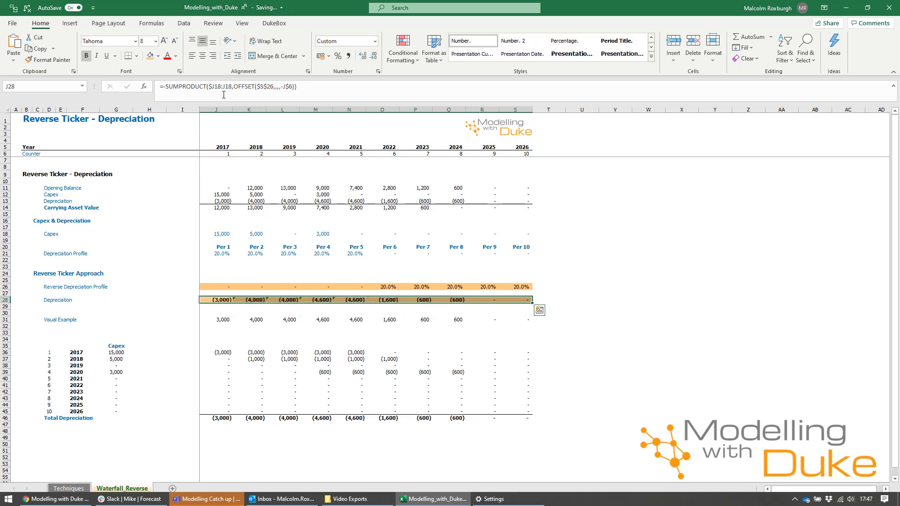
{"action": "left_click", "coordinate": [178, 299]}
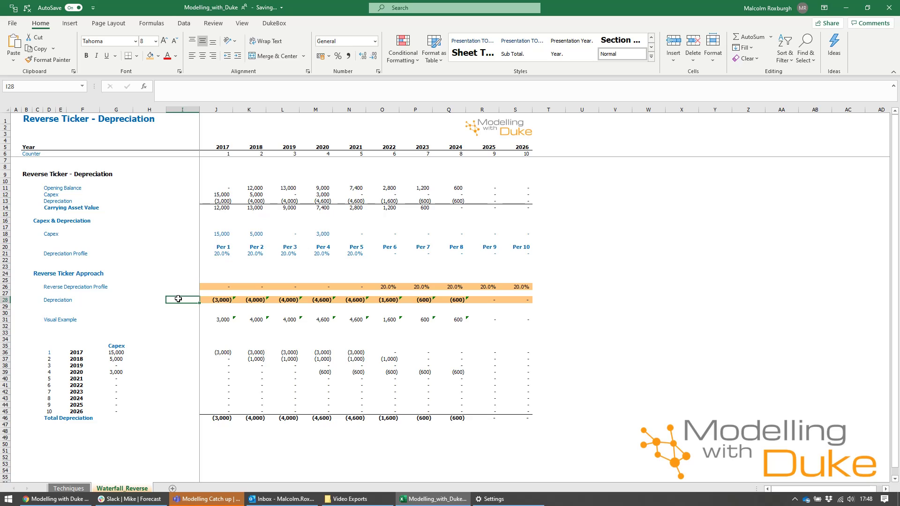
Step: Re-anchor the OFFSET reference in the J28 Depreciation formula at $J$26, the first cell of the reversed profile
{"action": "left_click", "coordinate": [217, 300]}
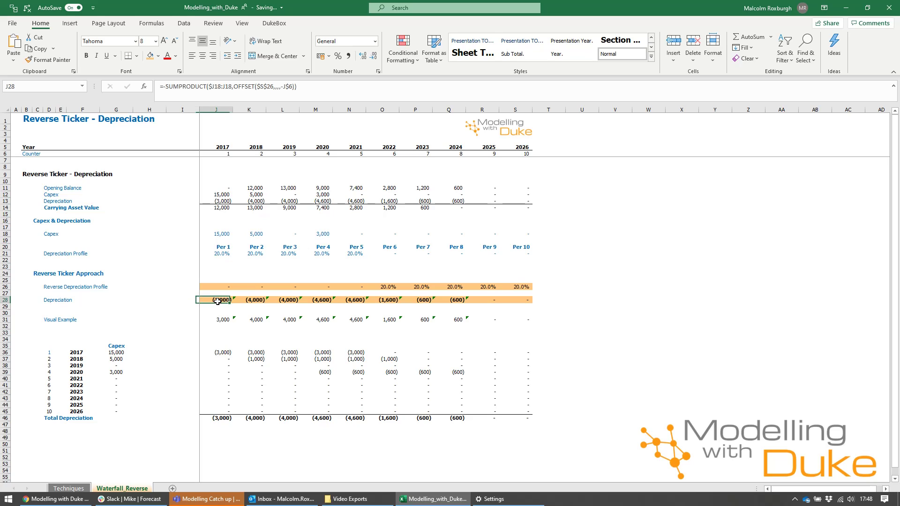
{"action": "left_click", "coordinate": [345, 95]}
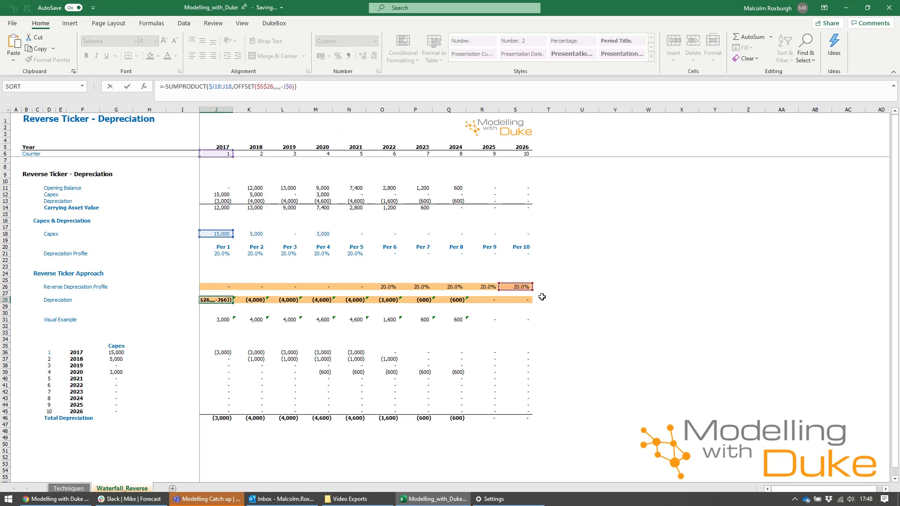
{"action": "key", "text": "Escape"}
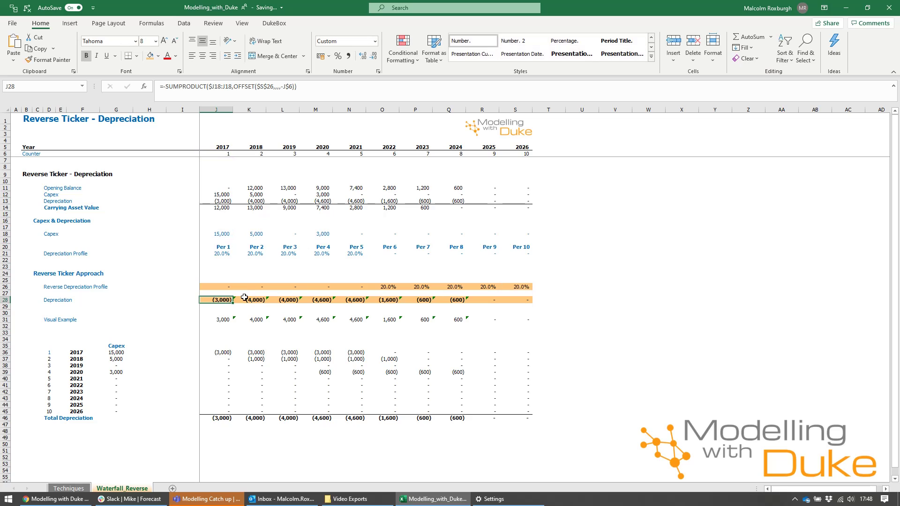
{"action": "left_click", "coordinate": [319, 95]}
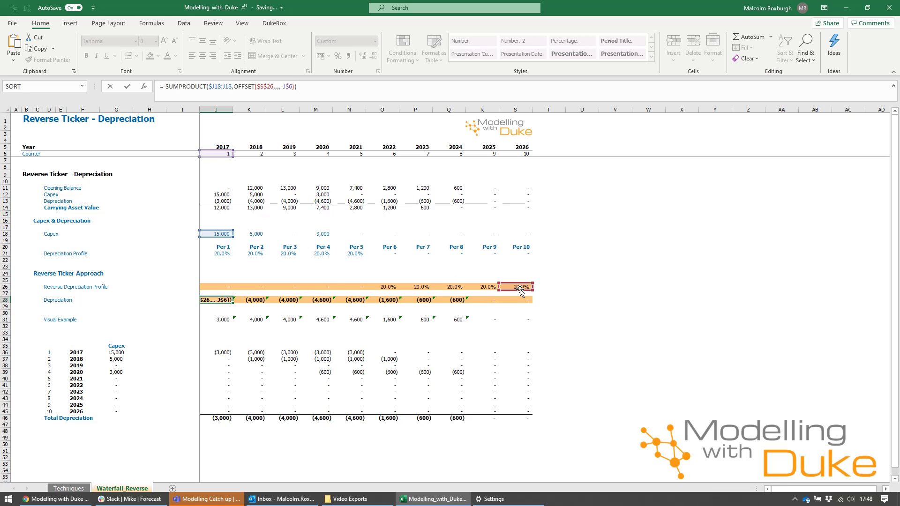
{"action": "left_click_drag", "start_coordinate": [519, 293], "coordinate": [215, 297]}
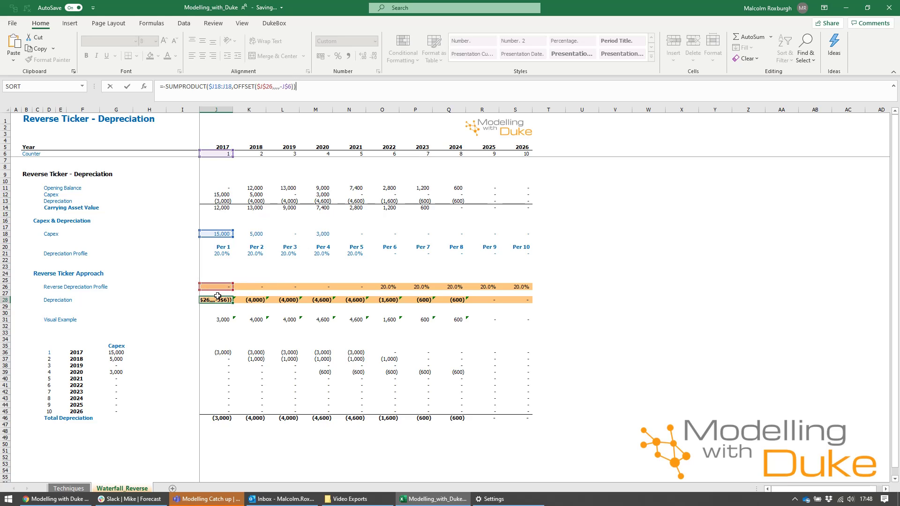
{"action": "left_click", "coordinate": [272, 86]}
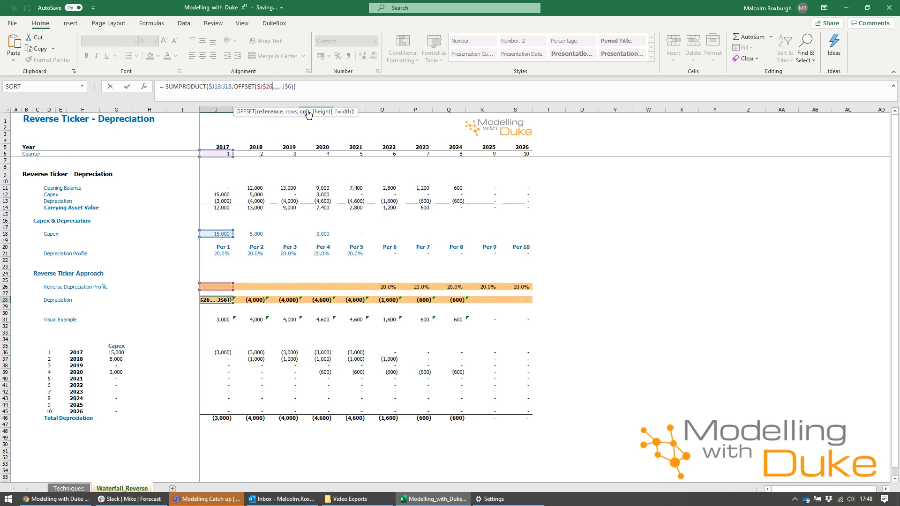
Step: Set the OFFSET columns argument to MAX($J$6:$S$6)-1 and fill the Depreciation formula across J28:S28
{"action": "left_click", "coordinate": [277, 86]}
{"action": "type", "text": "max("}
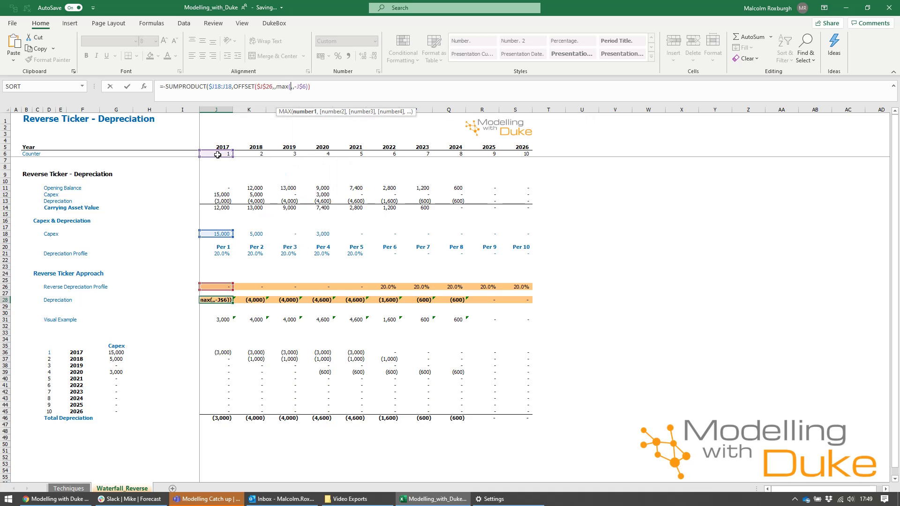
{"action": "left_click", "coordinate": [217, 155]}
{"action": "key", "text": "ctrl+shift+Right"}
{"action": "key", "text": "F4"}
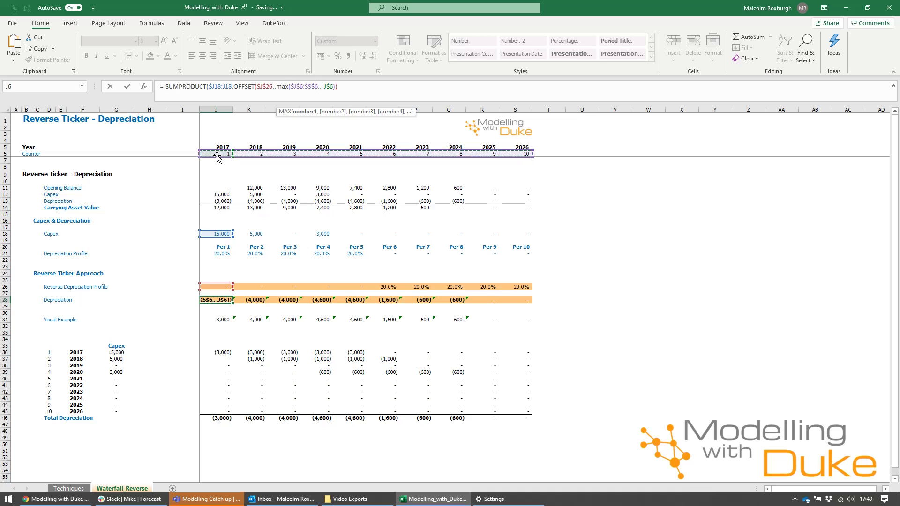
{"action": "type", "text": ")"}
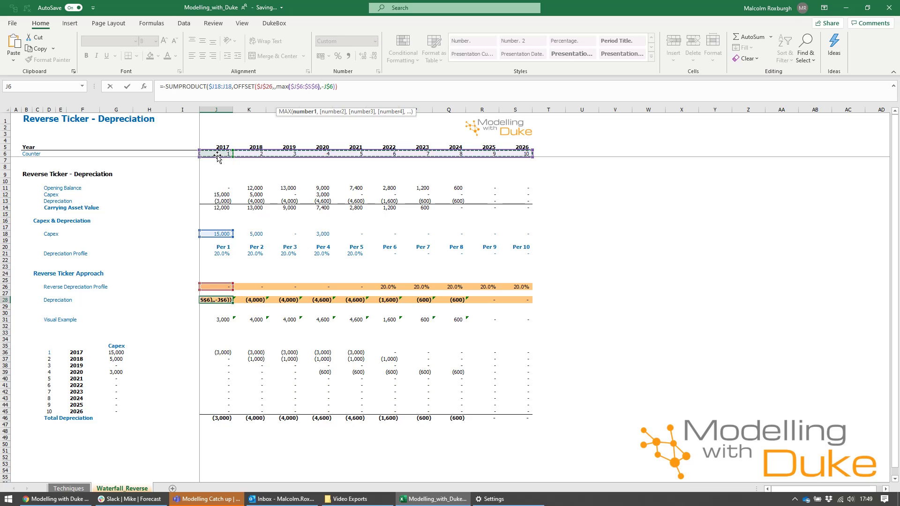
{"action": "type", "text": "-1"}
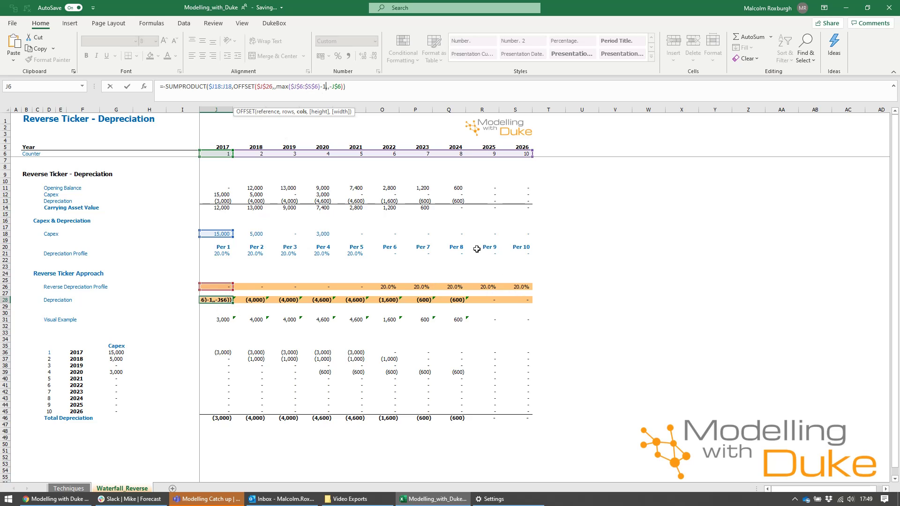
{"action": "key", "text": "ctrl+Return"}
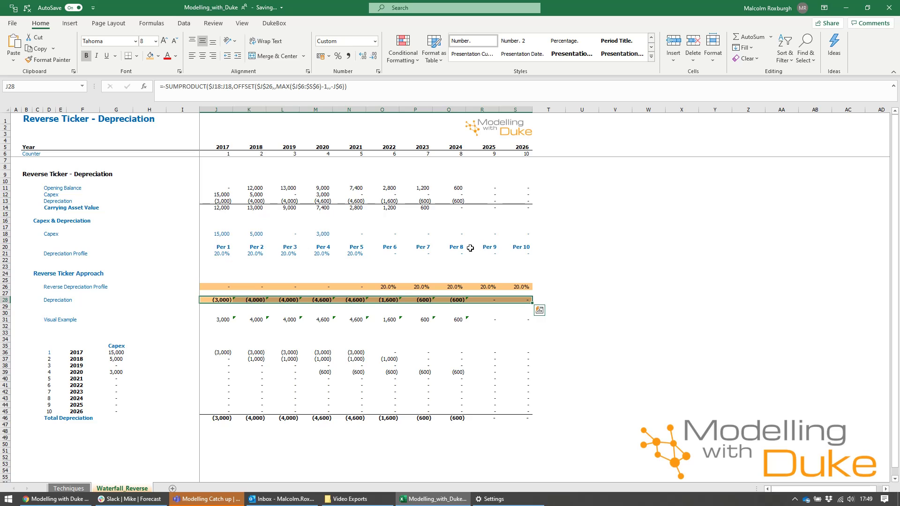
Step: Check the Depreciation formula in M28 and compare the reverse ticker rows 26 to 28 with the waterfall block in rows 35 to 46
{"action": "left_click", "coordinate": [344, 313]}
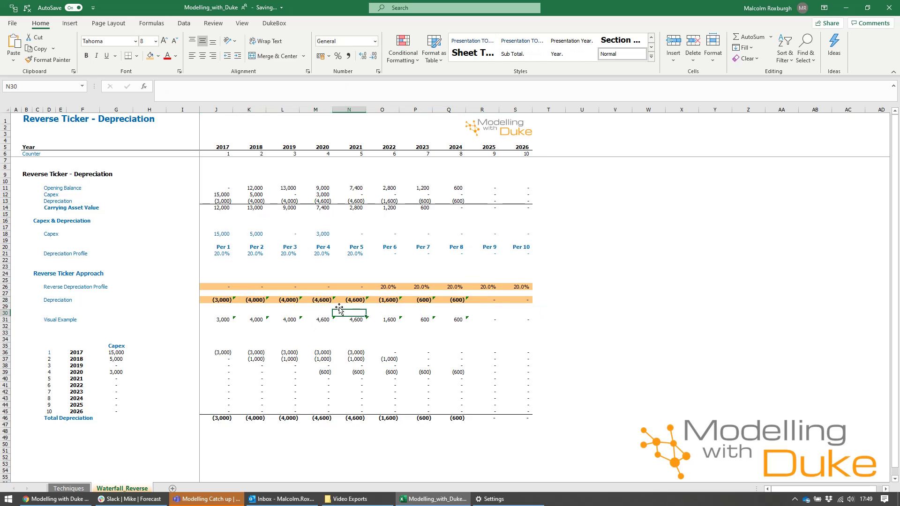
{"action": "left_click", "coordinate": [315, 300]}
{"action": "left_click", "coordinate": [392, 92]}
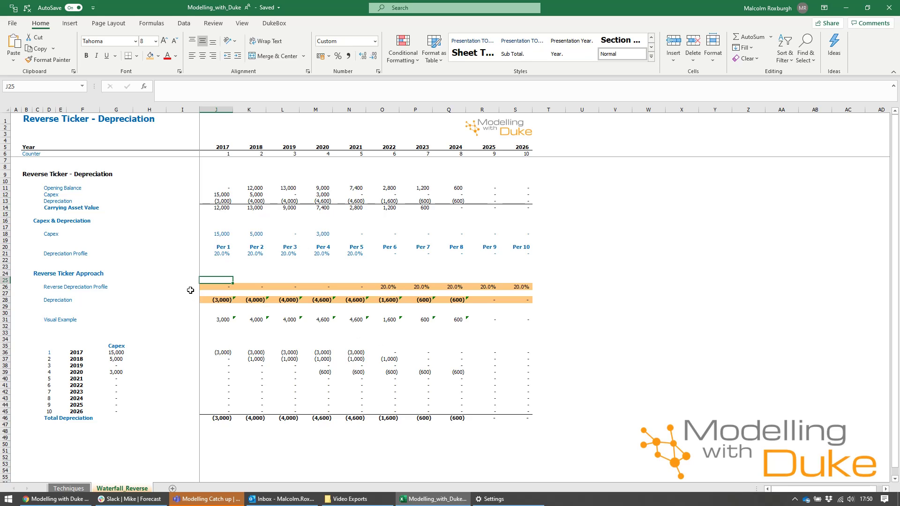
{"action": "left_click_drag", "start_coordinate": [189, 287], "coordinate": [190, 300]}
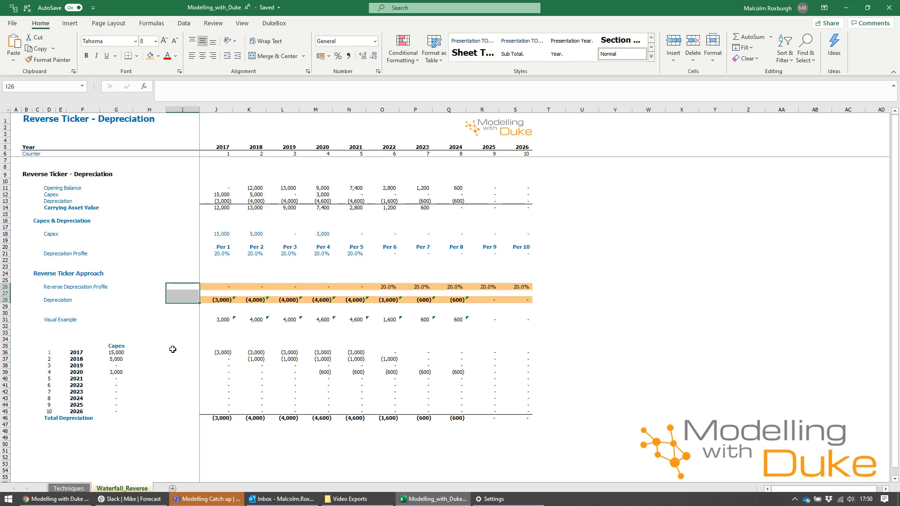
{"action": "left_click_drag", "start_coordinate": [173, 347], "coordinate": [168, 415]}
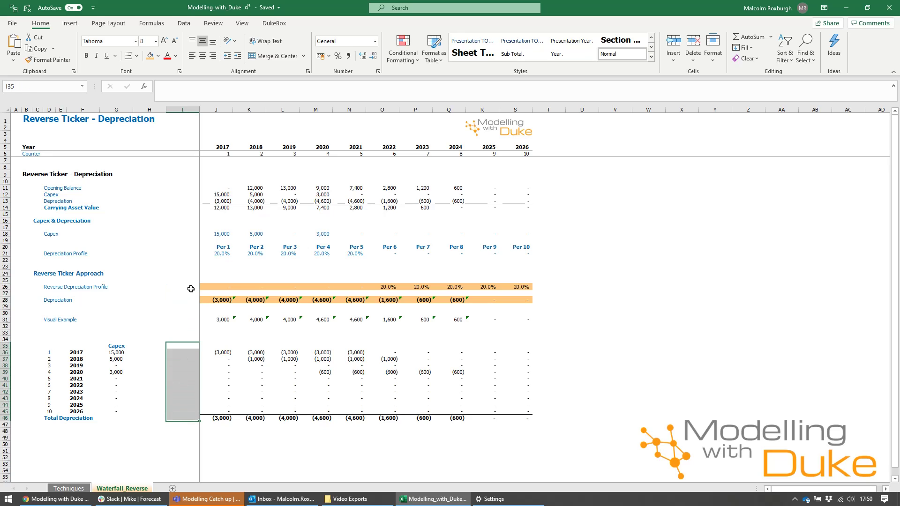
{"action": "left_click", "coordinate": [190, 289]}
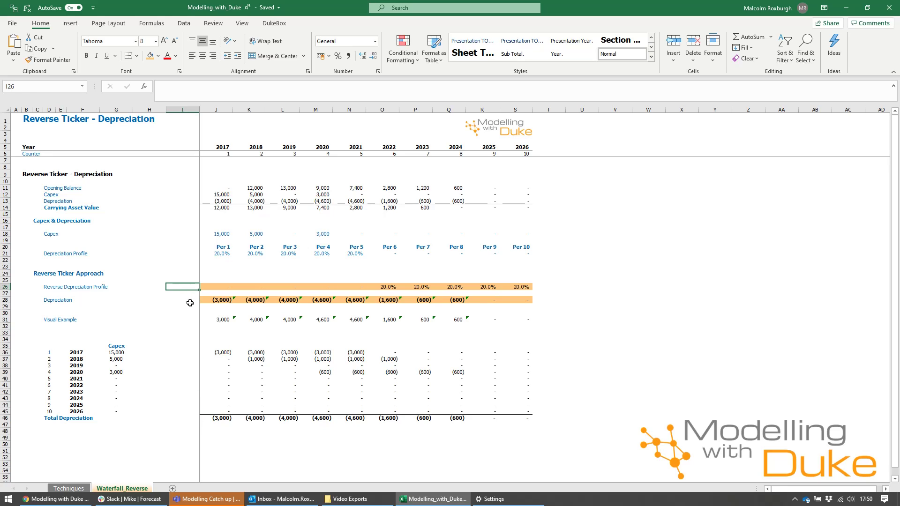
{"action": "left_click", "coordinate": [190, 302]}
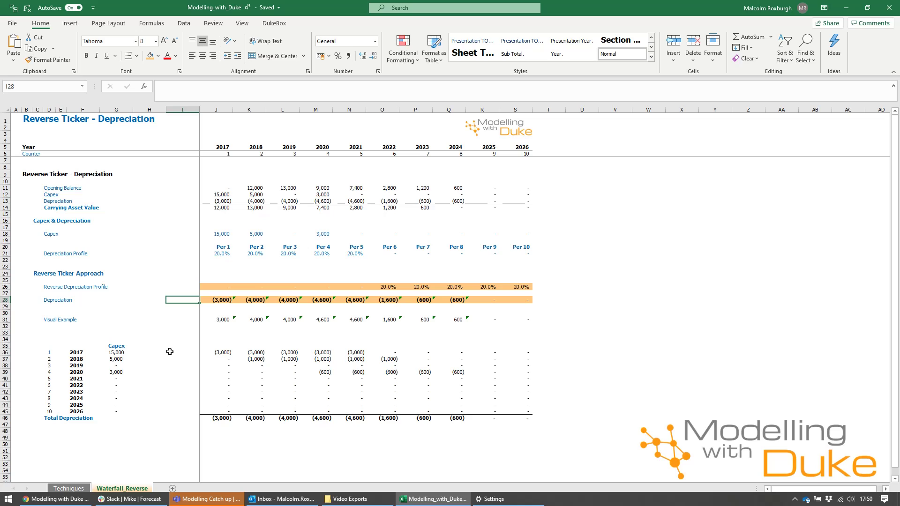